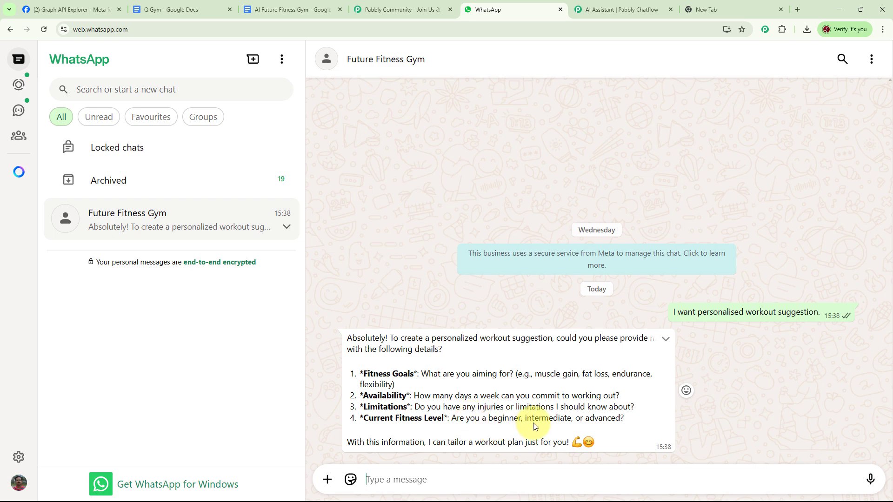
Answer the Future Fitness Gym chat on four lines: Fat Loss, 7 days a week, No limitation, Beginner.
click(426, 476)
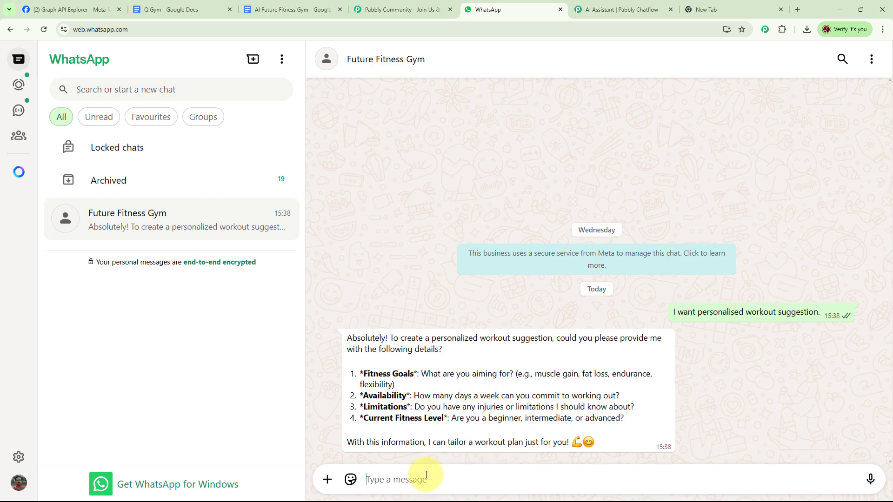
text(Fat Loss 7 days a week No limitation Beginner)
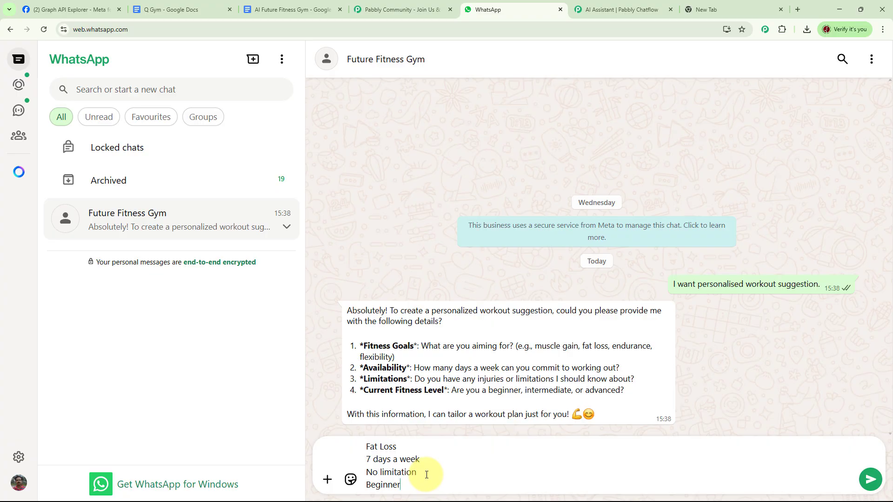
key(Return)
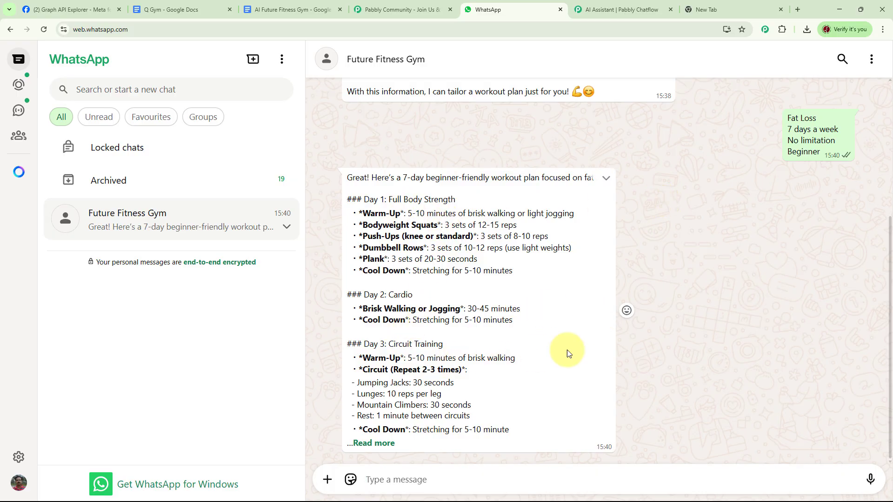
Expand the gym's 7-day workout plan reply and read it through to the closing tips.
click(373, 443)
scroll(451, 238, down, 5)
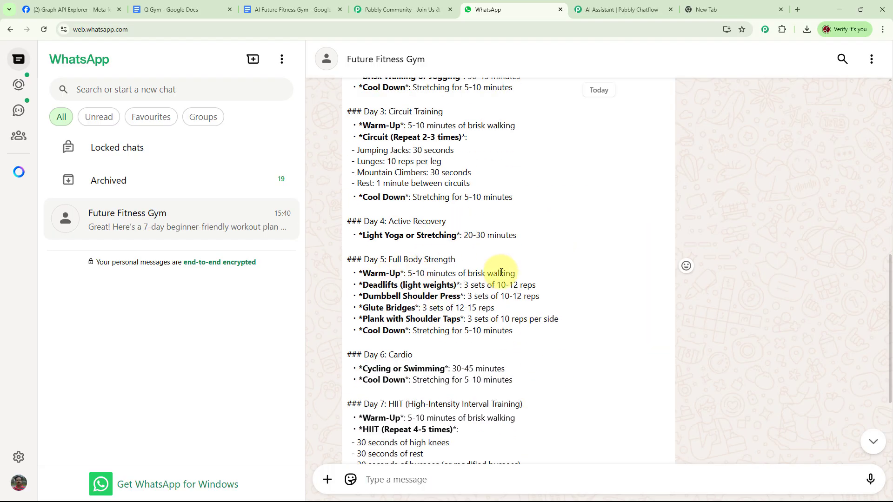
scroll(398, 319, down, 1)
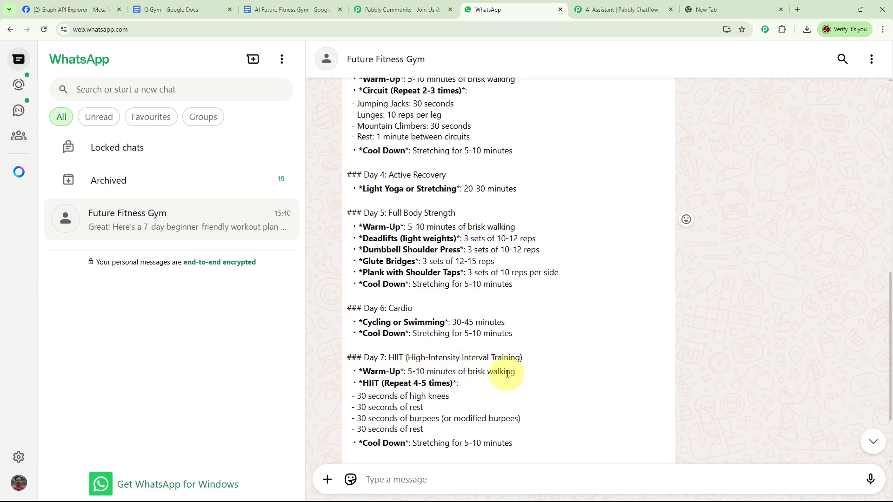
scroll(488, 368, down, 2)
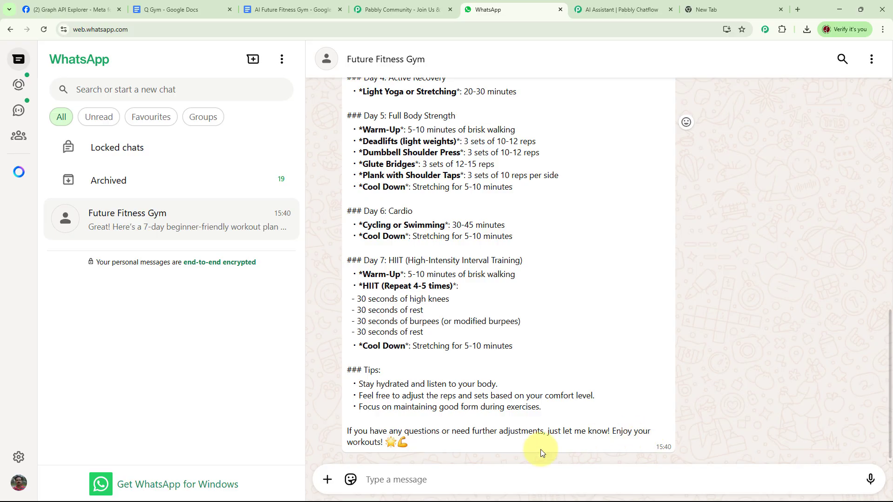
Message that you want to give feedback on the gym trainer, and answer with Dissatisfied, fitness goals not achieved, unclear communication and a change-of-trainer request.
text(I want to give feedback on my previous experience with this Gym trainer.)
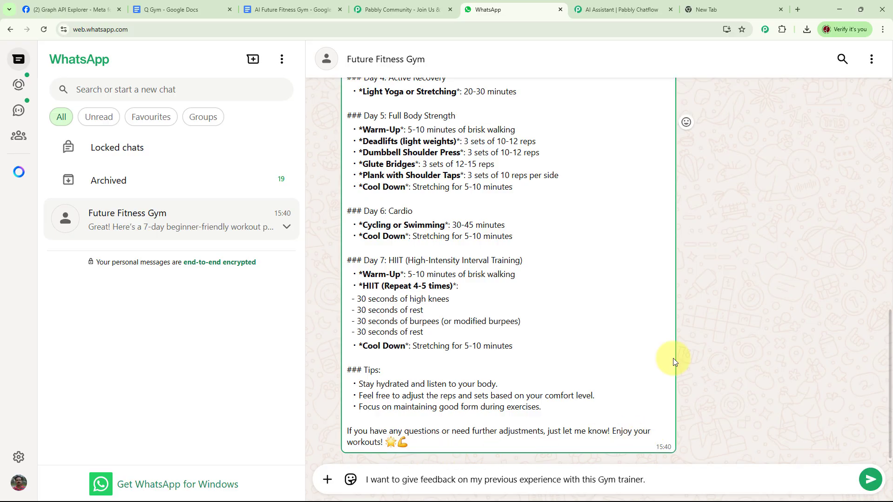
key(Return)
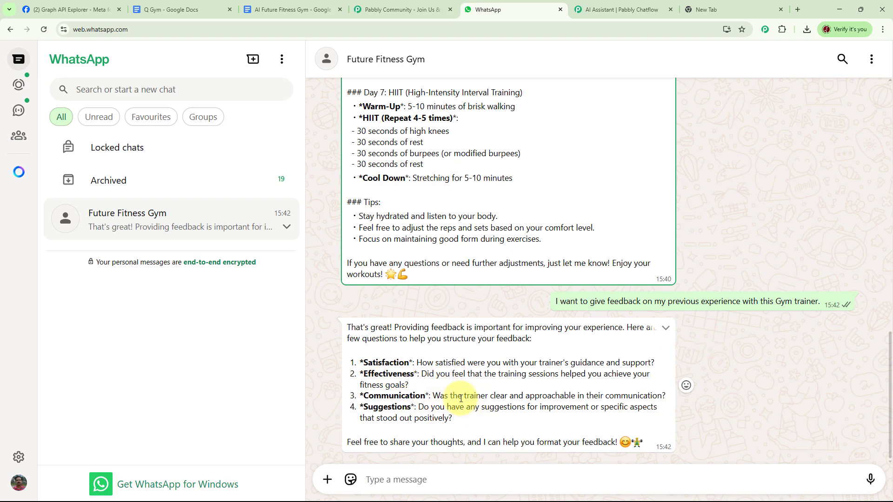
text(Satisfaction: Dissatisfied Effectiveness: I did not feel that the training sessions helped me achieve my fitness goals. Communication: The trainer was not clear in their communication, which made it difficult to understand the exercises and overall plan. Suggestion: I would like to request a change of trainer for future sessions.)
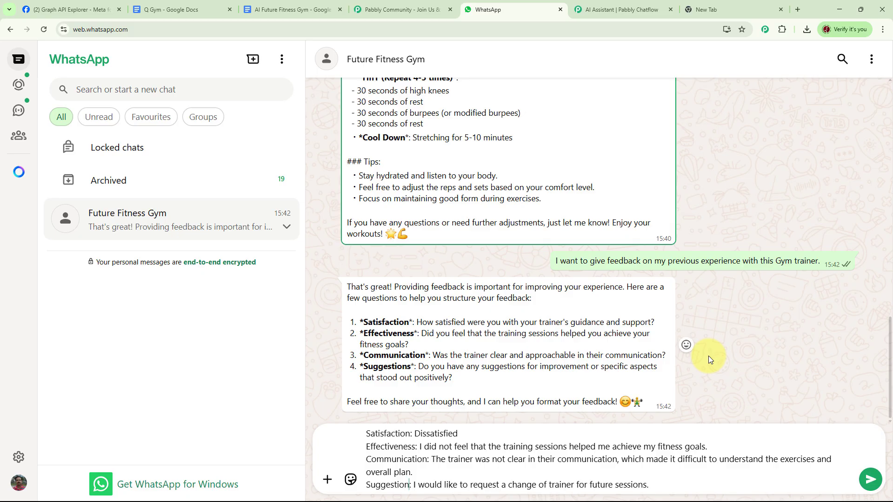
key(Return)
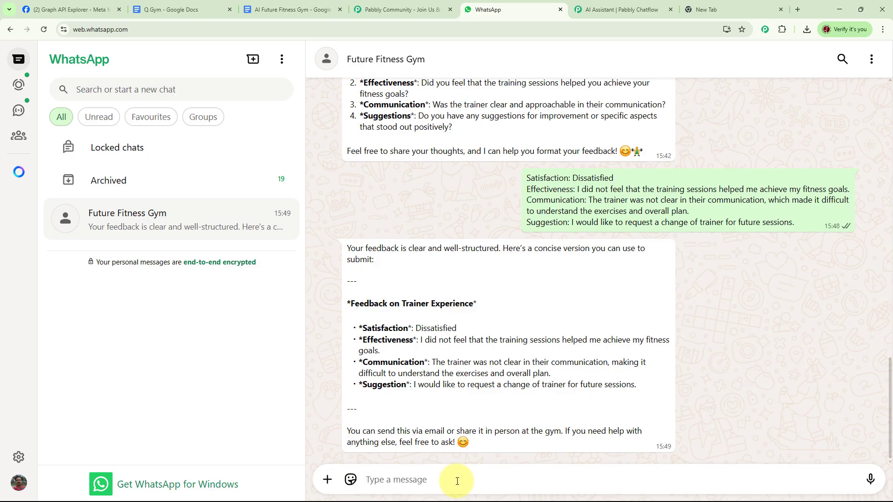
Ask the gym chat "What should I eat before/after my workout?" and expand the full reply.
text(What should I eat before/after my workout?)
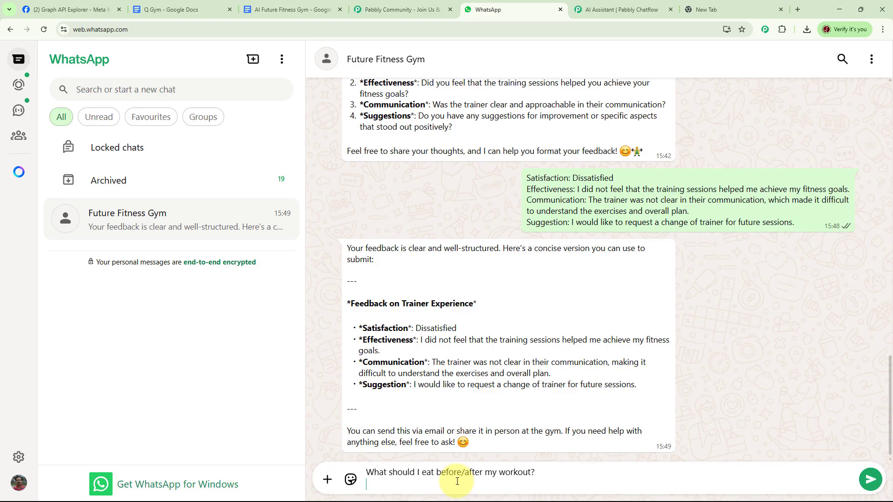
key(Return)
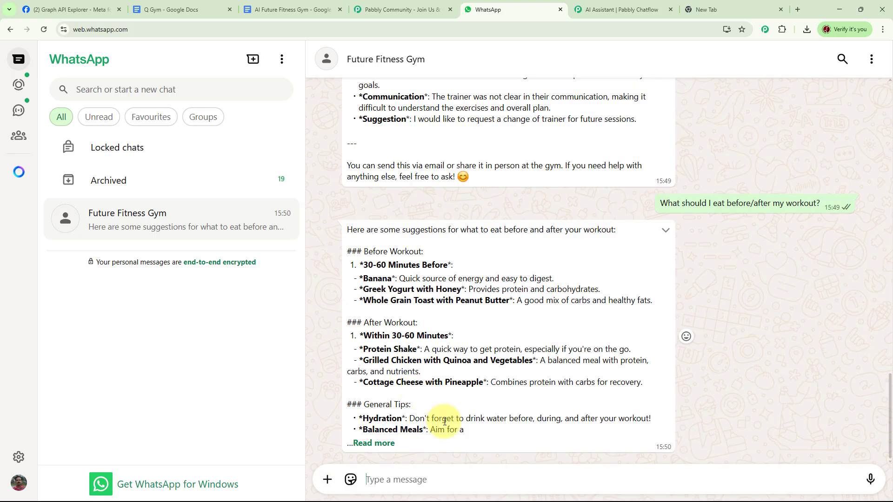
click(377, 443)
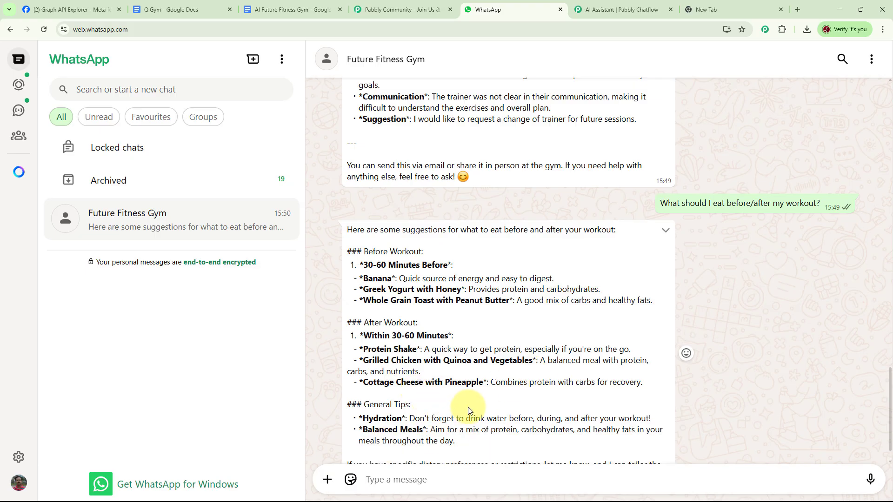
scroll(469, 411, down, 1)
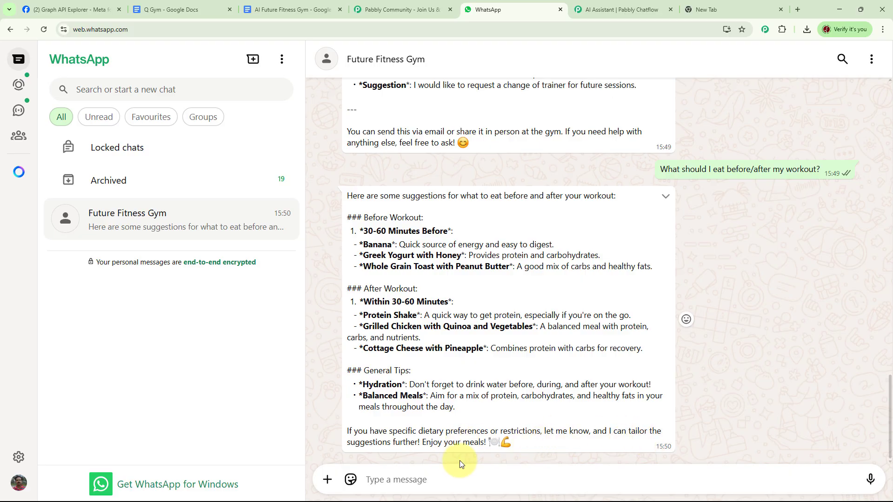
Ask the gym chat "I have back pain—what exercises should I avoid?" and expand the full reply.
click(392, 481)
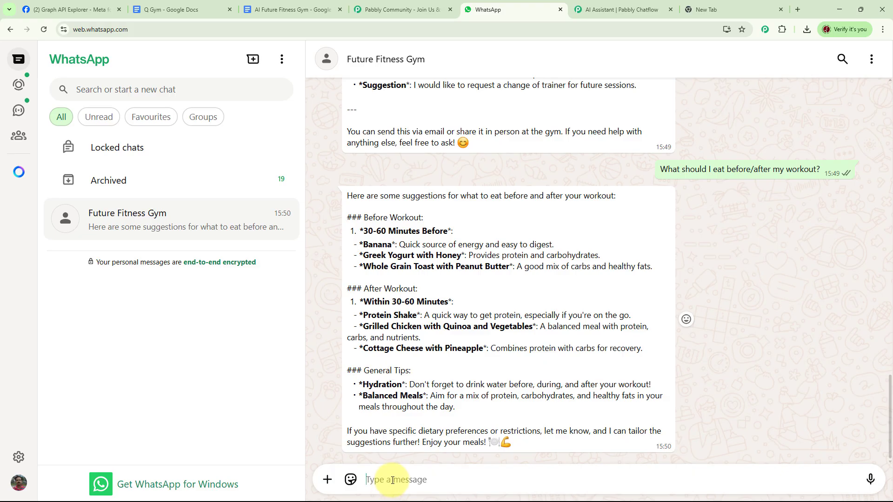
text(I have back pain—what exercises should I avoid?)
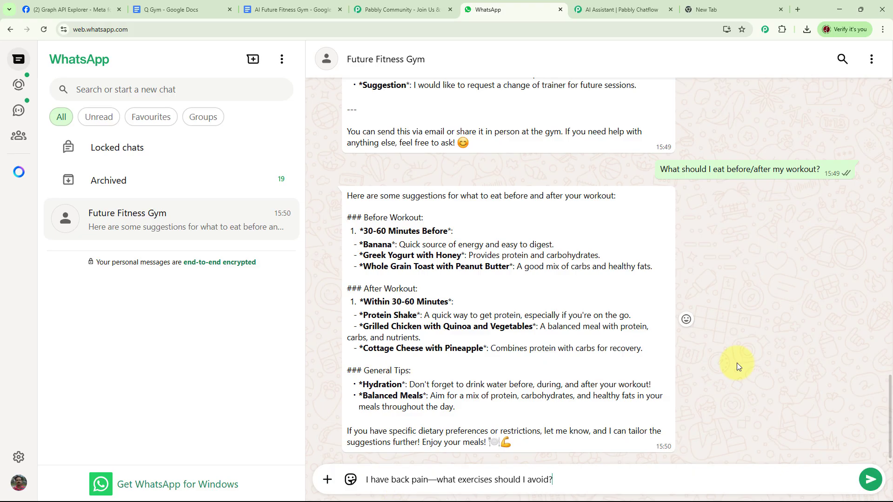
key(Return)
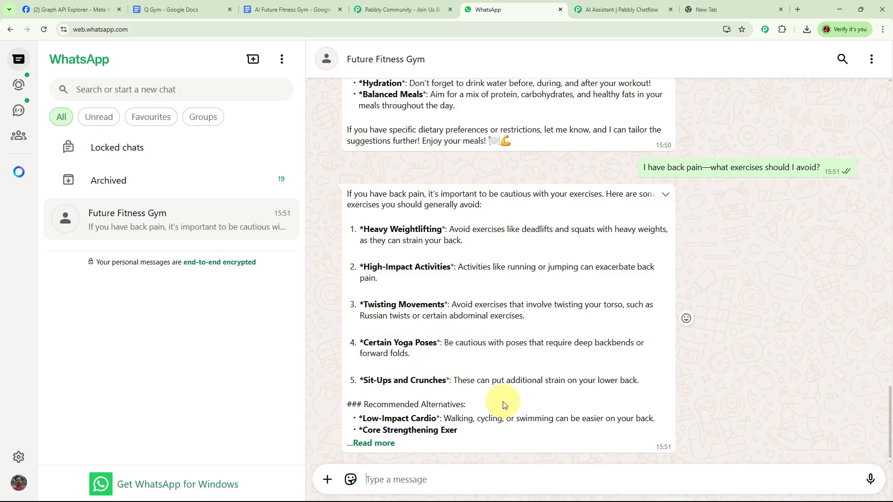
click(376, 443)
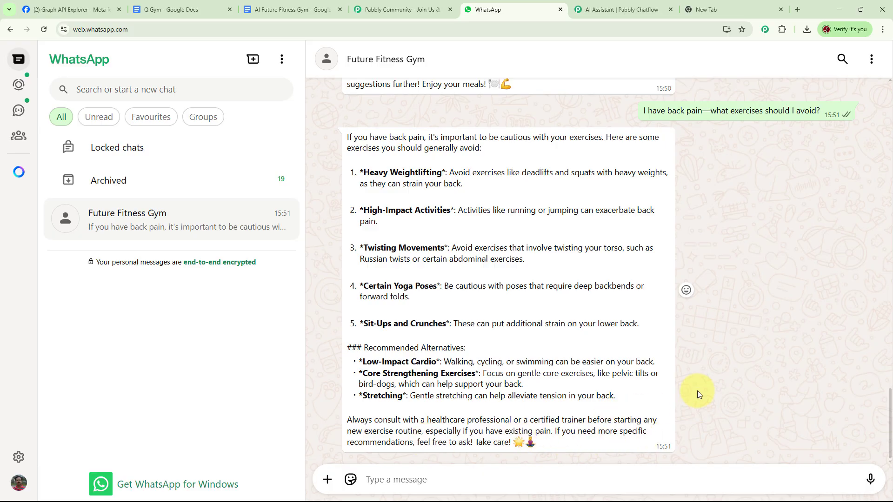
Review the whole gym conversation back to the first workout suggestion request.
scroll(753, 384, up, 20)
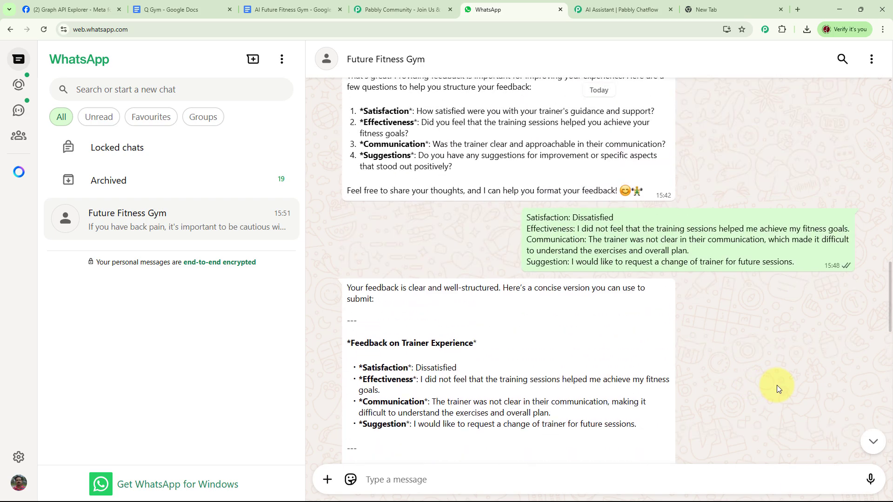
scroll(791, 379, up, 15)
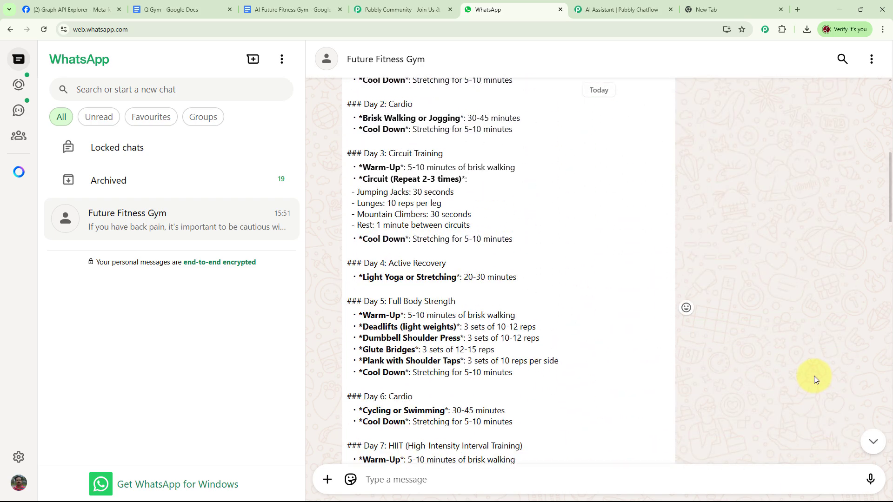
scroll(808, 370, up, 5)
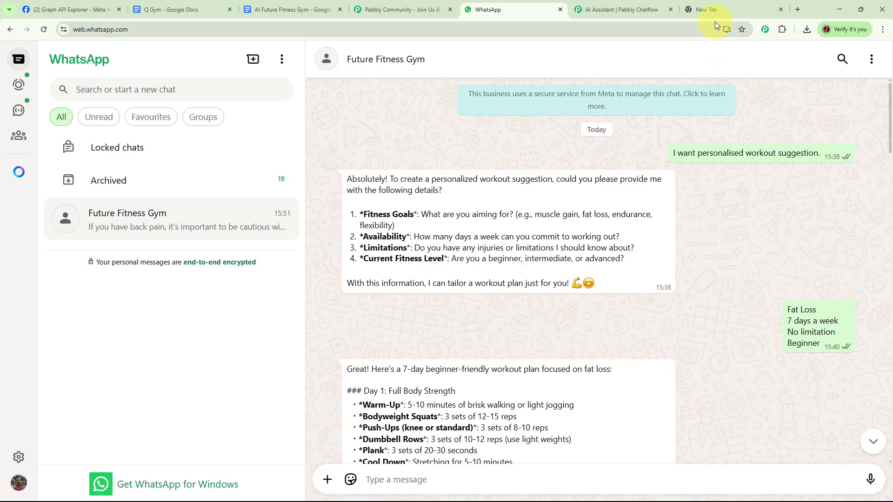
Open the website pabbly.com/chatflow in the empty browser tab.
click(717, 10)
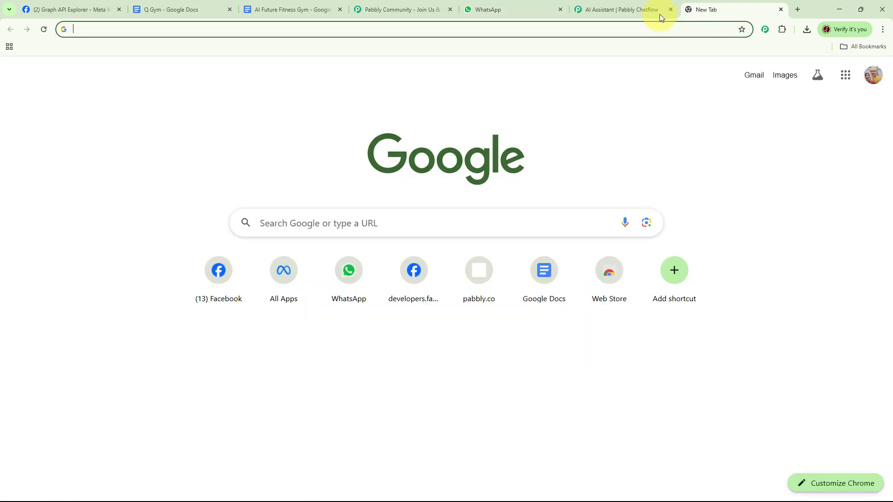
click(267, 29)
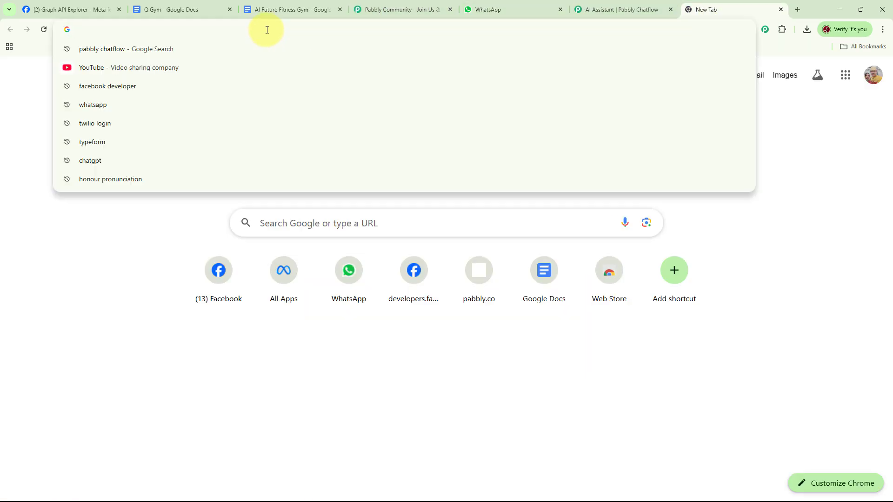
text(pabbly.com/chatflow)
key(Return)
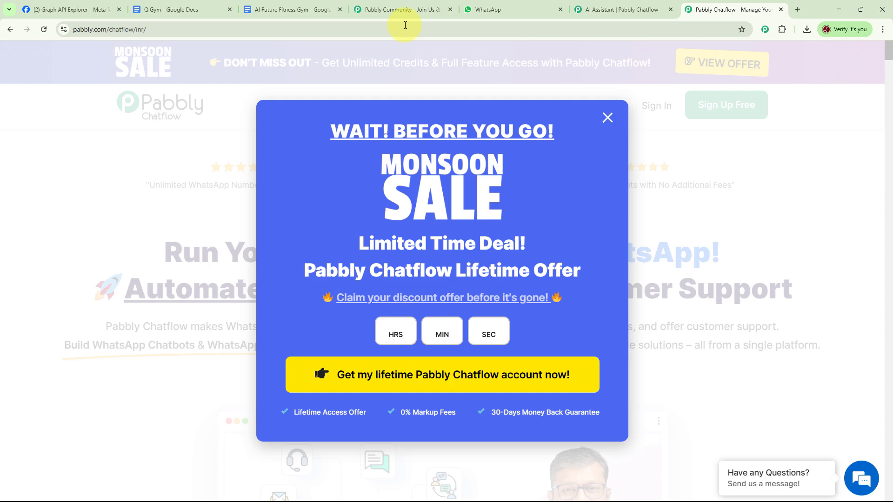
Switch to the Pabbly Community page and examine its updates, member benefits, success story videos and user reviews.
click(403, 10)
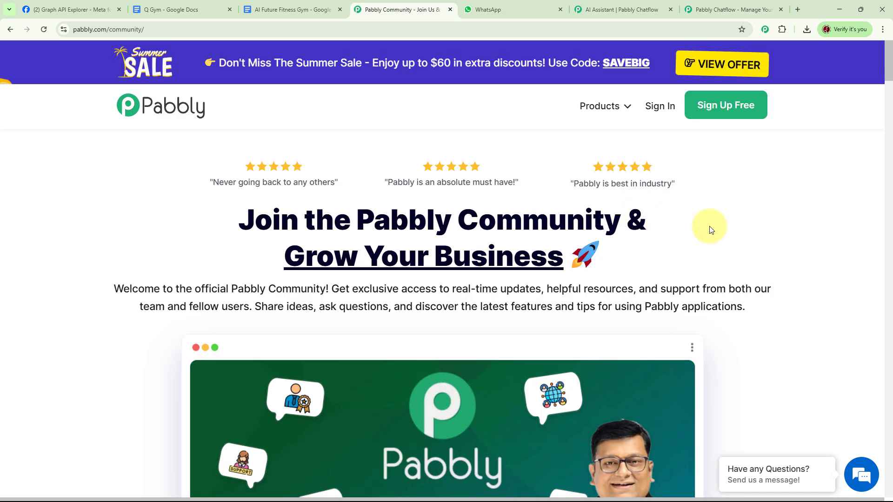
scroll(779, 268, down, 4)
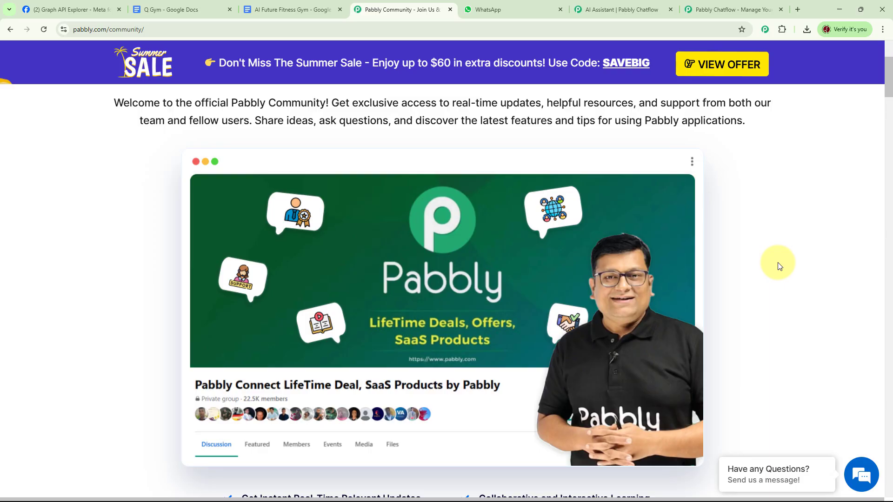
scroll(755, 288, down, 15)
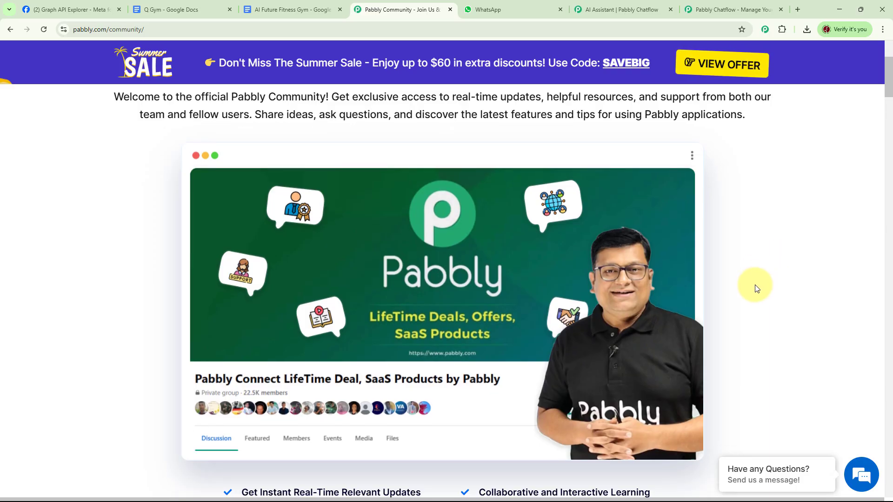
scroll(755, 287, down, 10)
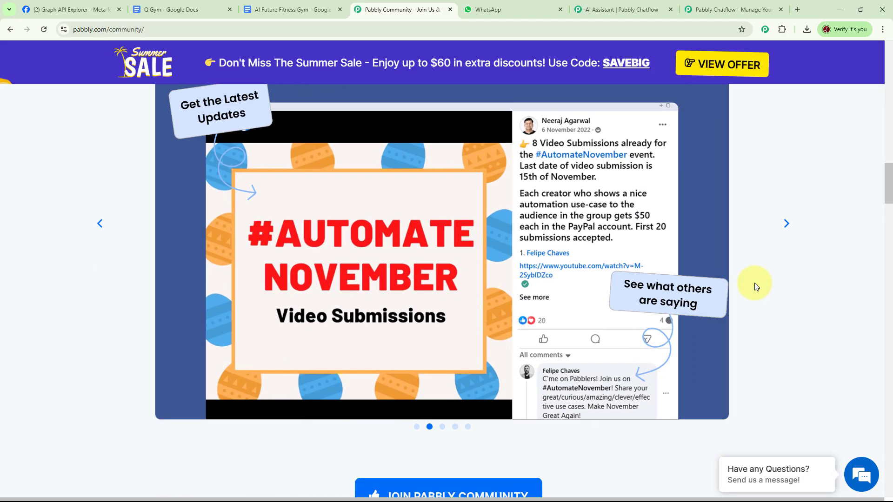
scroll(748, 298, down, 6)
scroll(750, 302, down, 6)
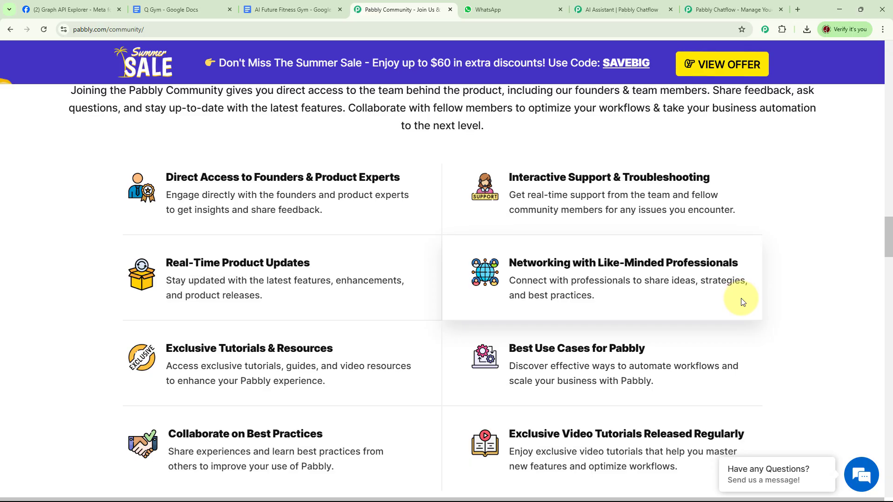
scroll(741, 301, down, 11)
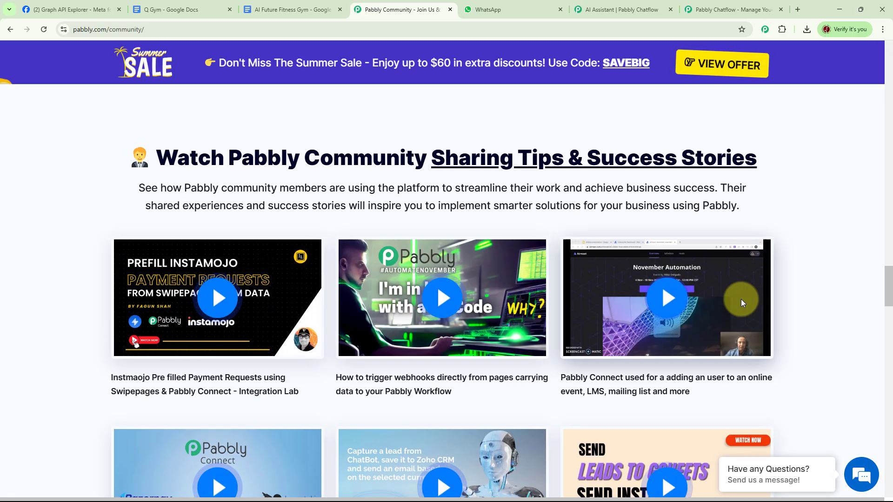
scroll(781, 289, down, 5)
scroll(784, 294, down, 10)
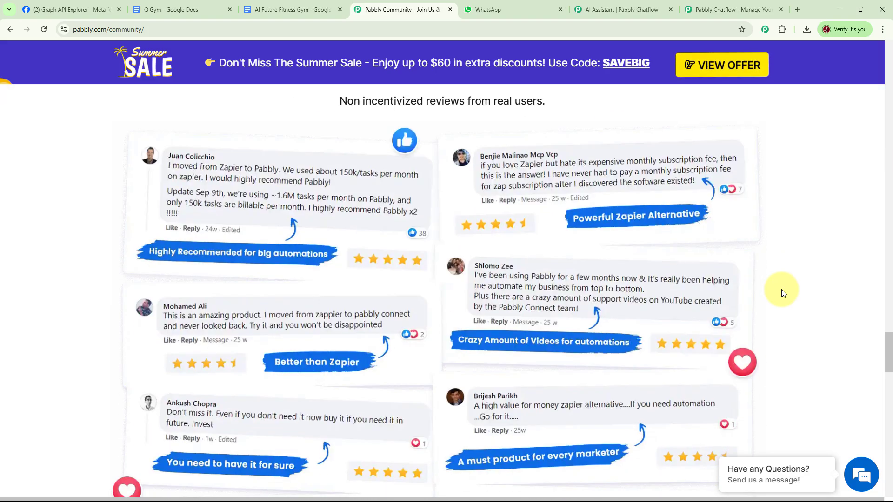
Return to the Pabbly Chatflow site, sign in past the sale offer, and access the Pabbly Chatflow app.
click(733, 8)
click(606, 133)
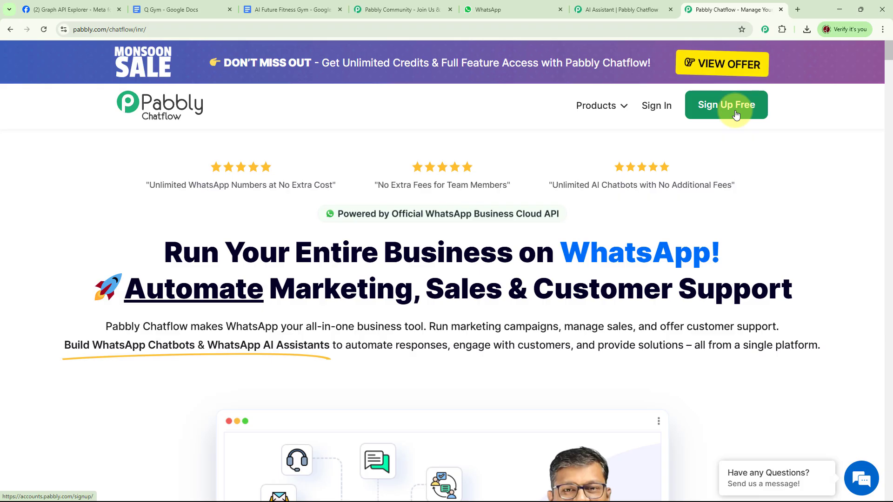
click(666, 112)
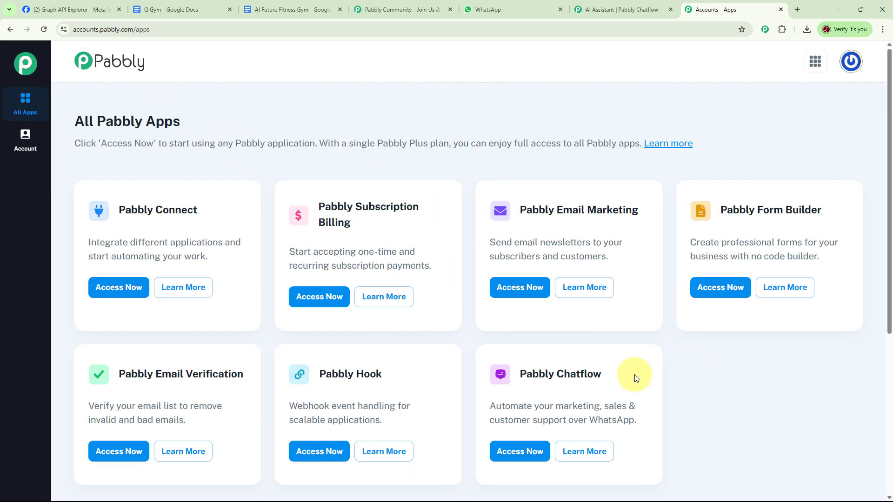
click(512, 450)
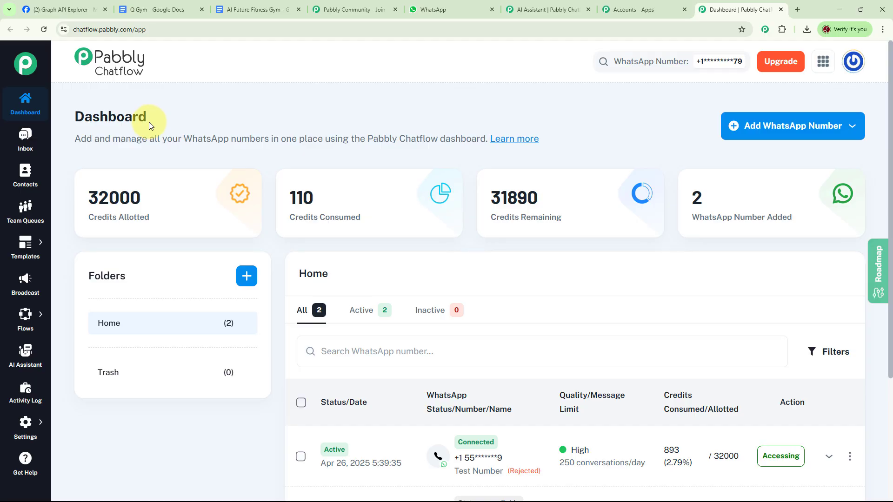
Examine the dashboard's options for adding a WhatsApp number, the folder creation dialog and the available settings categories.
click(789, 134)
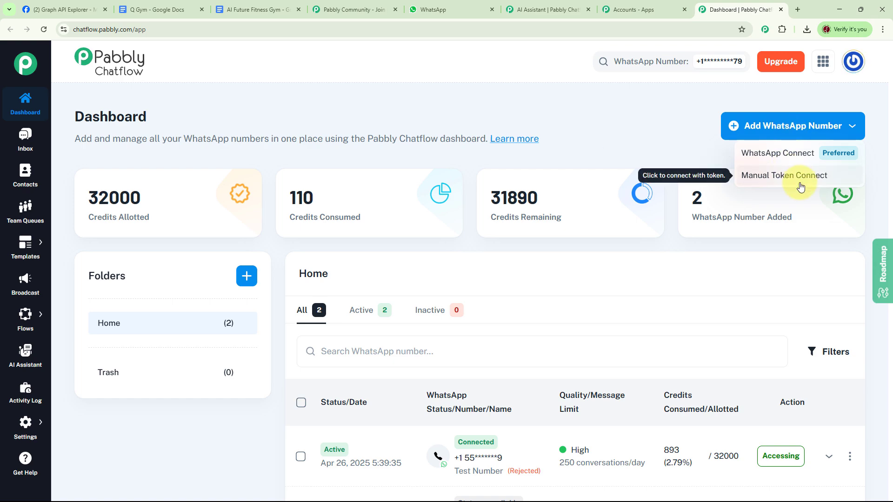
click(694, 154)
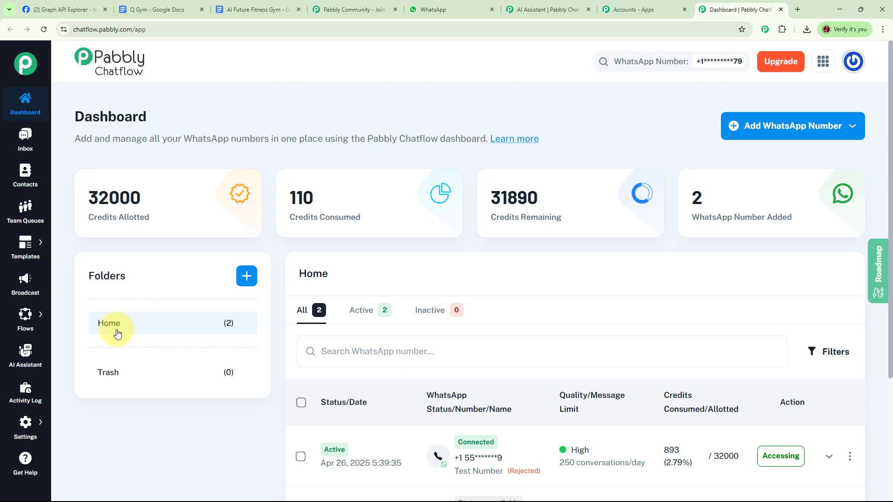
click(245, 275)
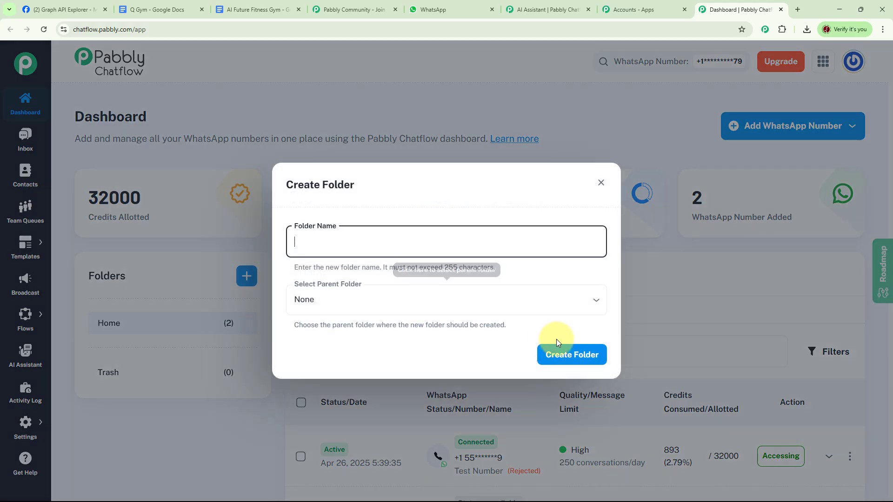
click(601, 182)
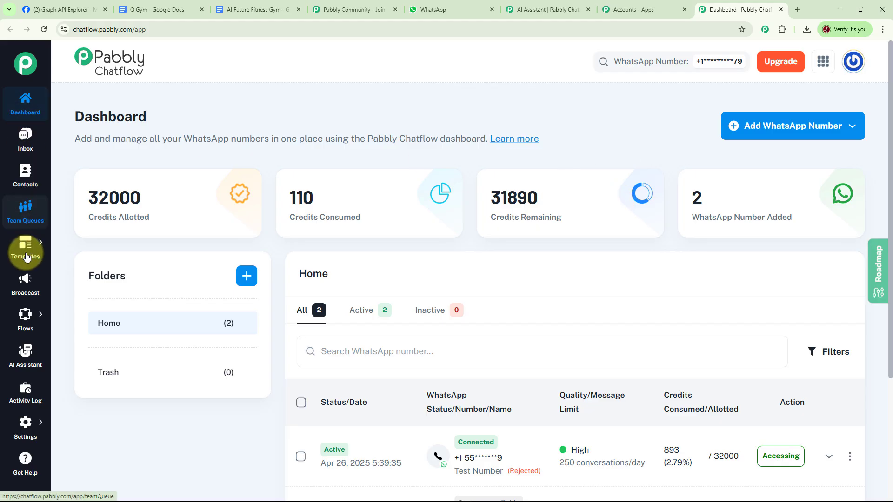
mouse_move(18, 330)
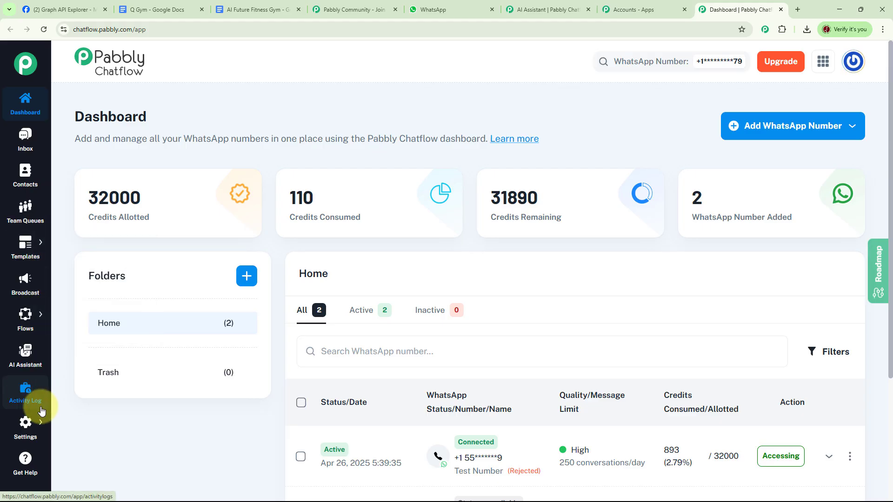
mouse_move(33, 442)
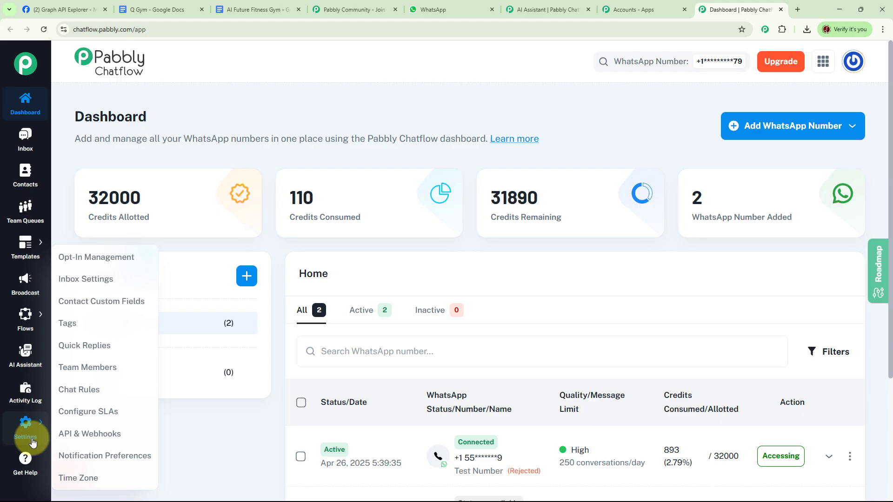
Open the AI Assistant section and examine its total, active and inactive summaries and the list of assistants.
click(27, 365)
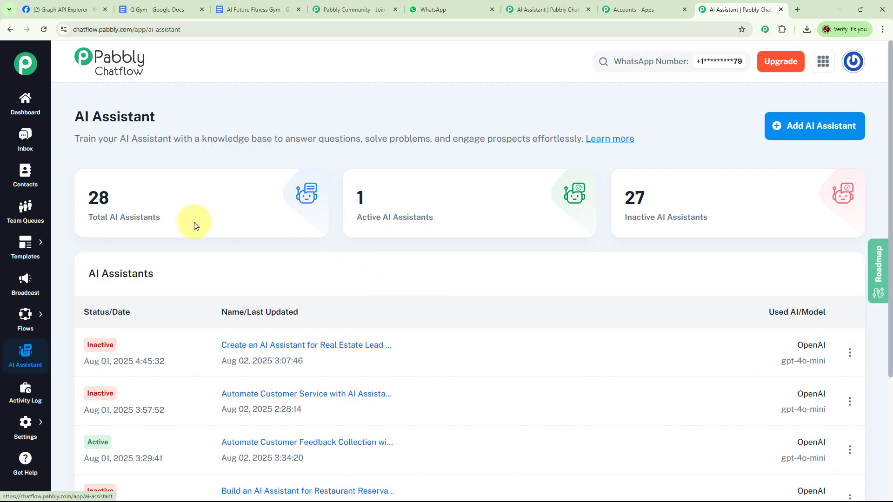
mouse_move(109, 205)
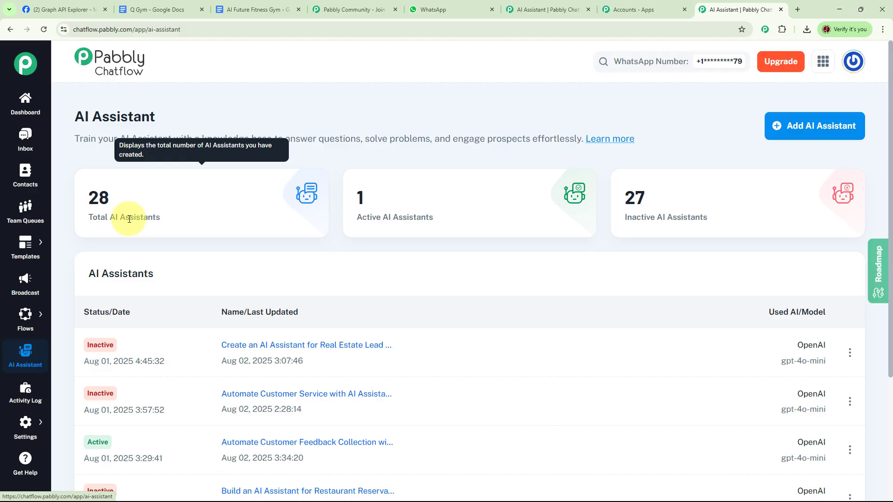
mouse_move(691, 205)
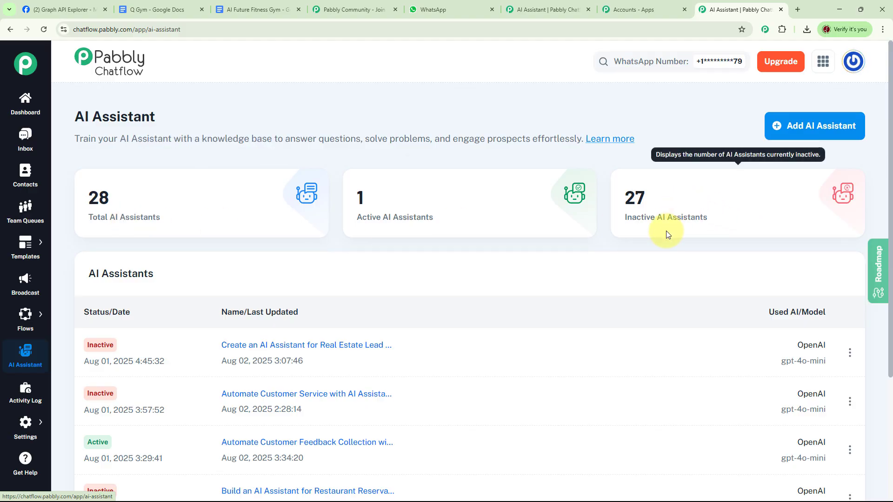
mouse_move(414, 217)
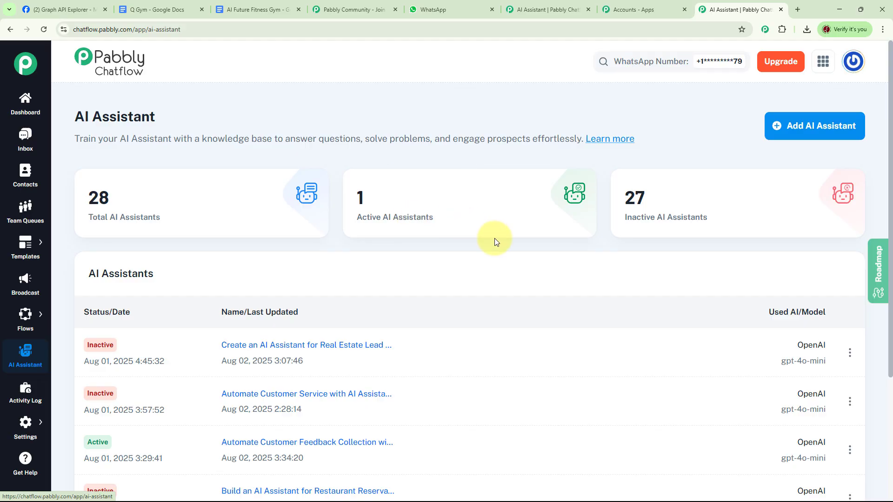
scroll(495, 238, down, 3)
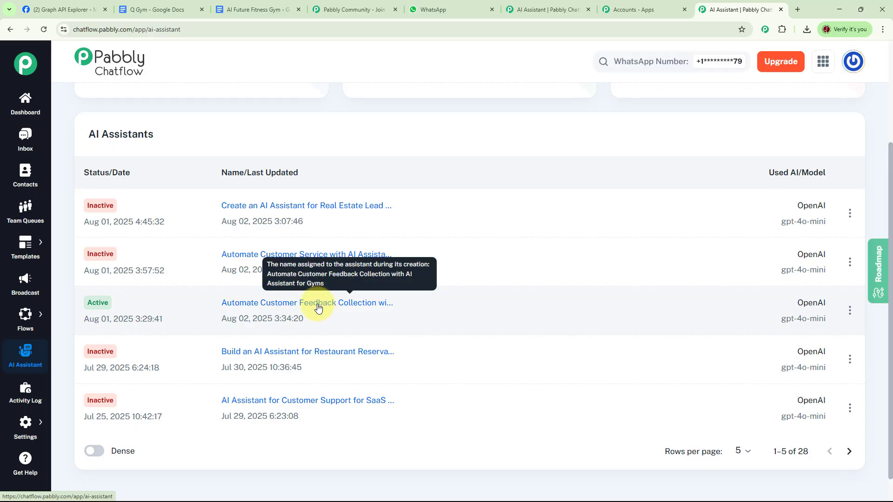
Try to deactivate the active assistant "Automate Customer Feedback Collection with AI Assistant for Gyms".
click(850, 312)
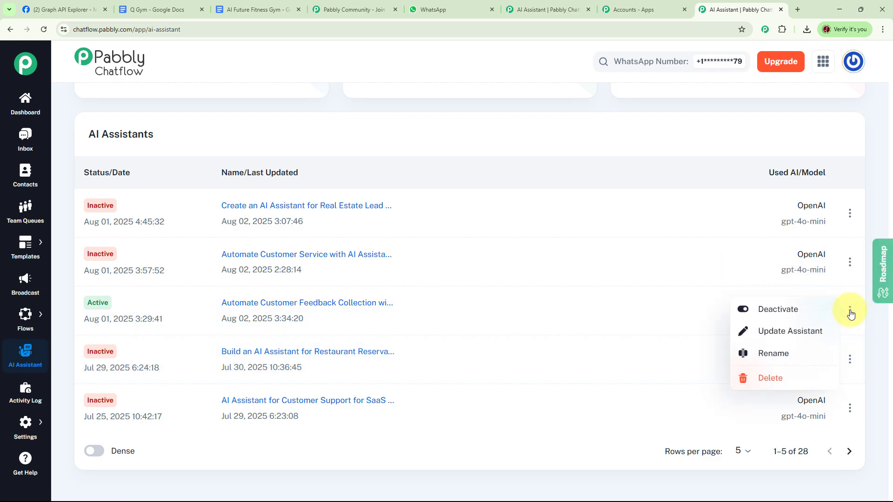
click(781, 308)
click(485, 299)
click(539, 298)
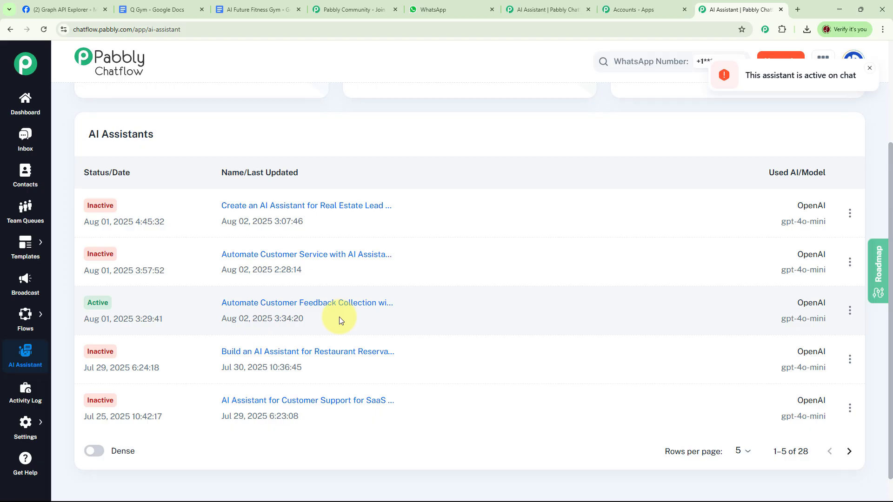
Disable the AI assistant for the most recent inbox conversation, saving the chat's status as Closed.
click(26, 149)
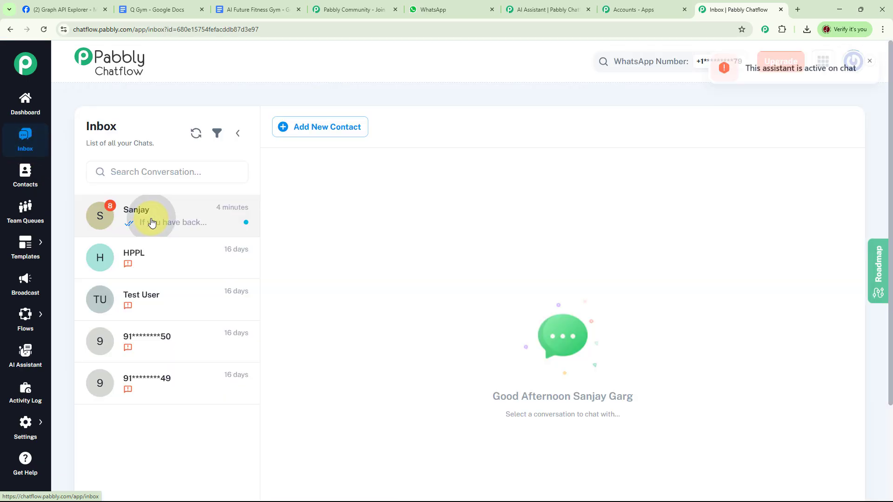
click(149, 219)
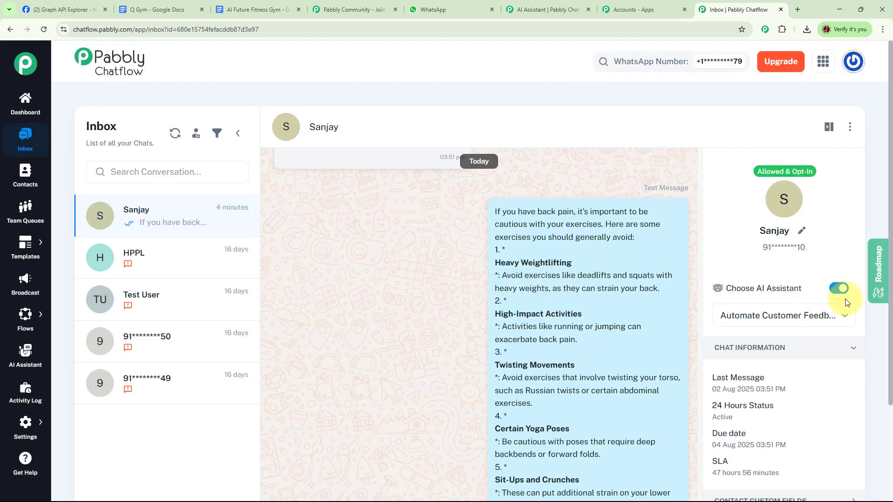
click(839, 290)
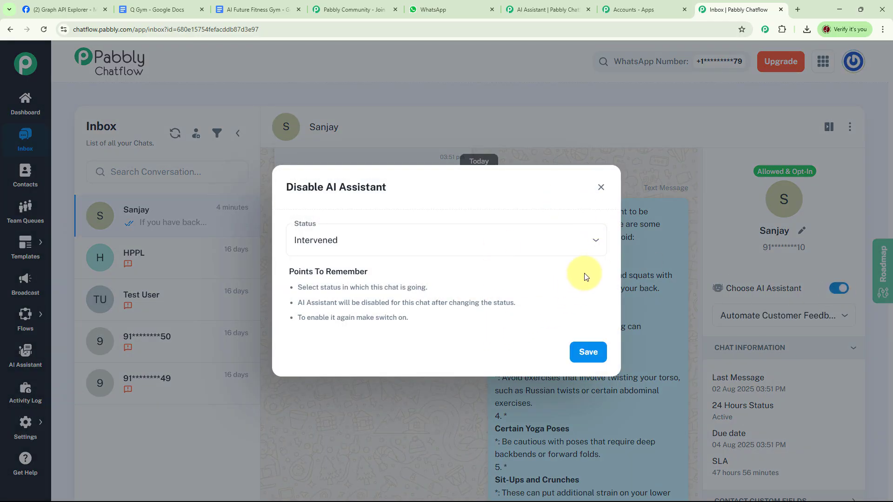
click(597, 241)
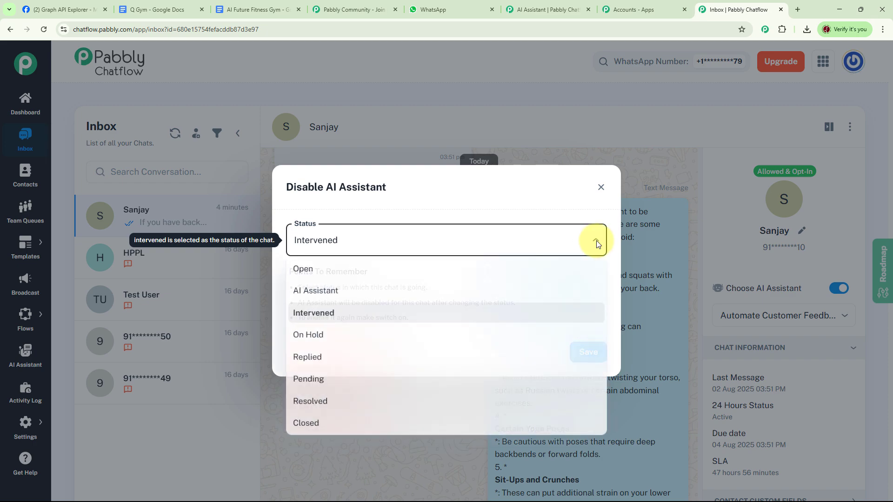
click(315, 424)
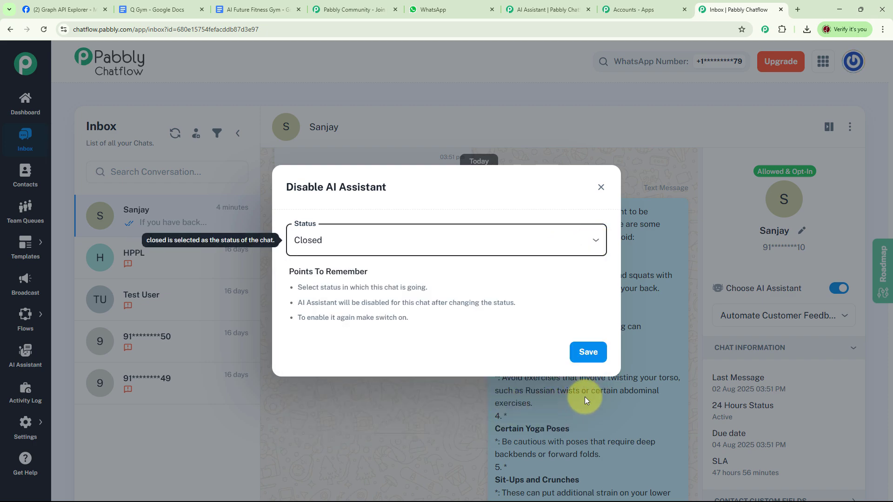
click(589, 353)
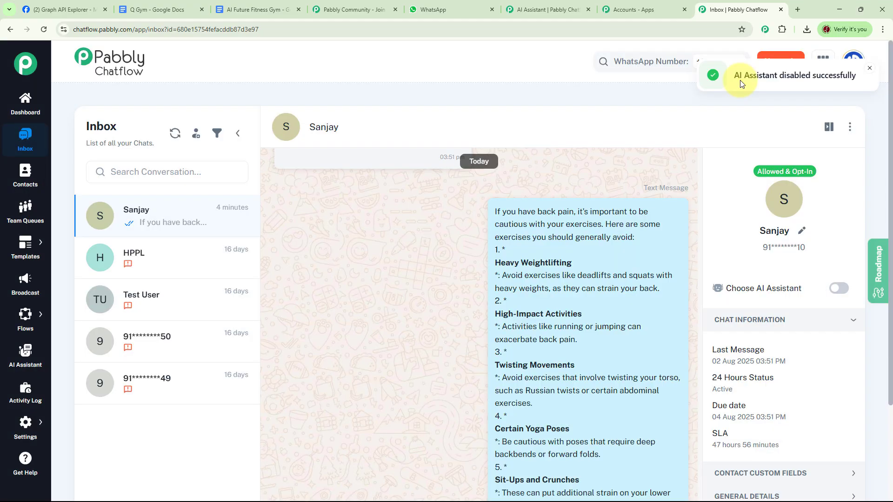
click(870, 70)
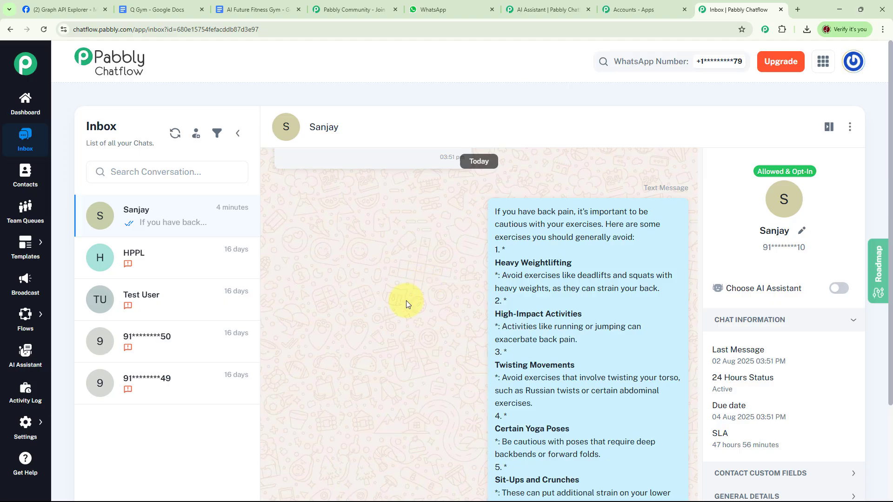
Deactivate the "Automate Customer Feedback Collection with AI Assistant for Gyms" assistant in the AI Assistant list.
click(30, 367)
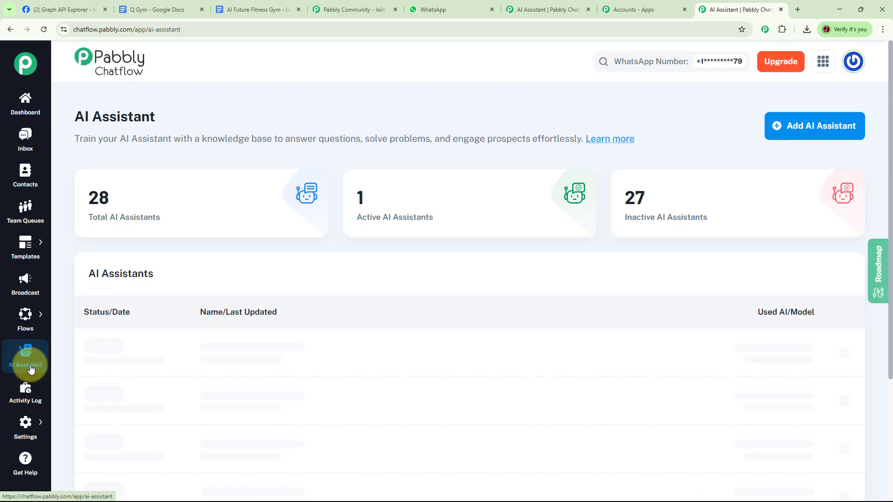
click(849, 401)
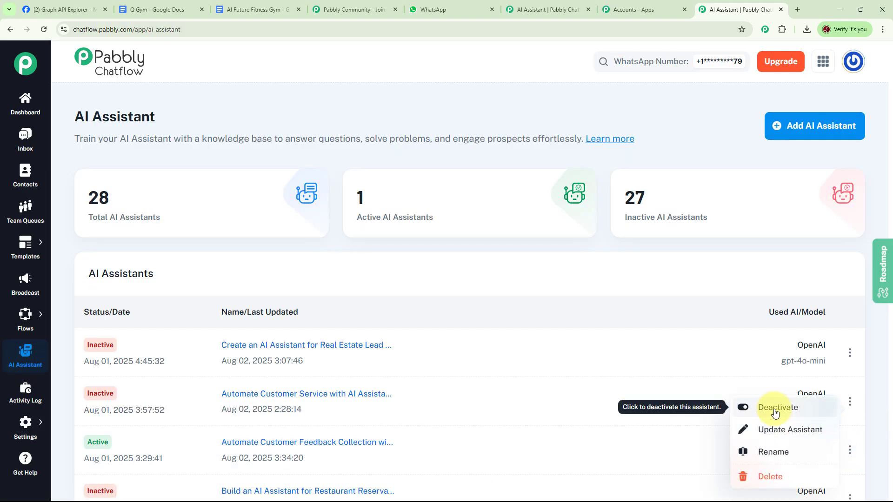
click(775, 413)
click(470, 301)
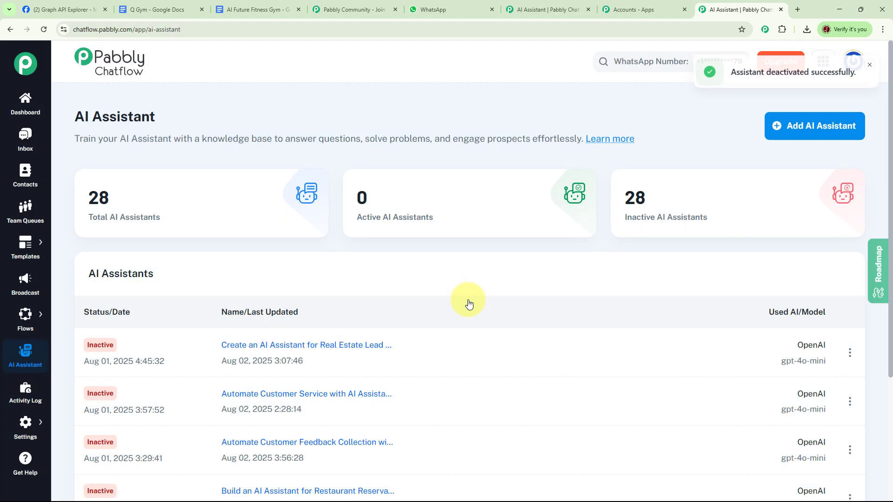
click(870, 70)
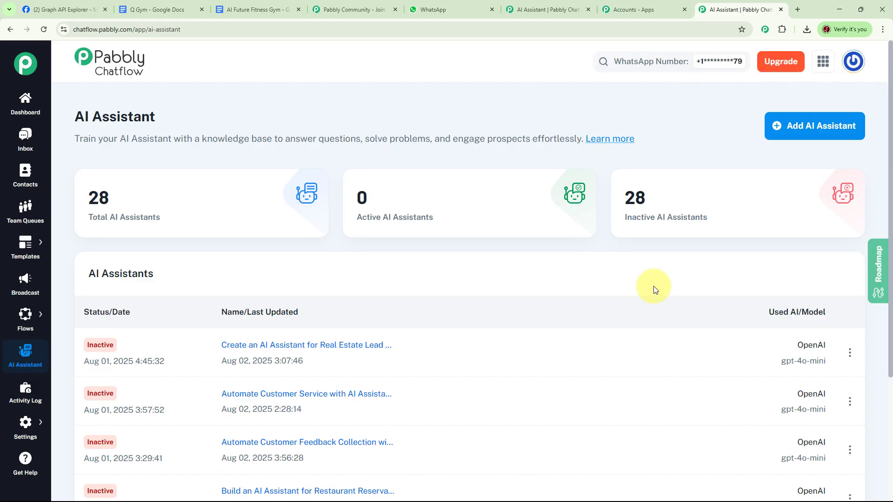
Create a new AI assistant named "Customer Feedback Collection with AI Assistant for Gyms".
click(818, 133)
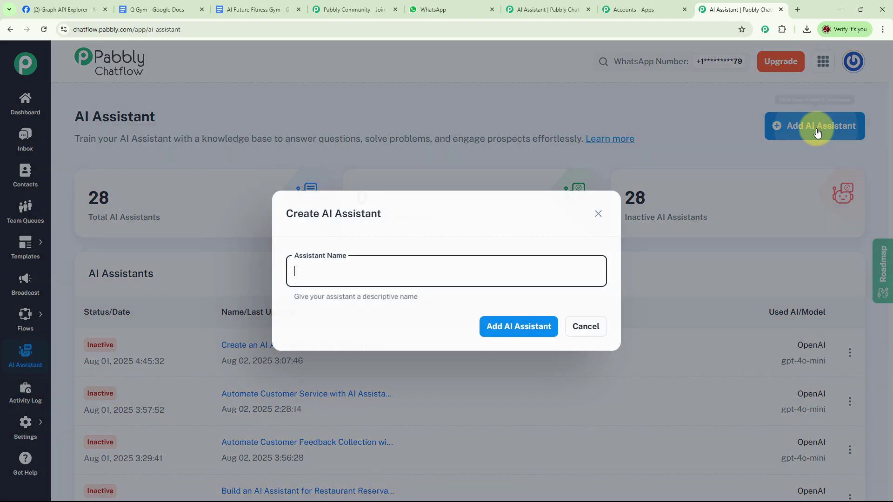
click(386, 273)
text(Customer Feedback Collection with AI Assistant for Gyms)
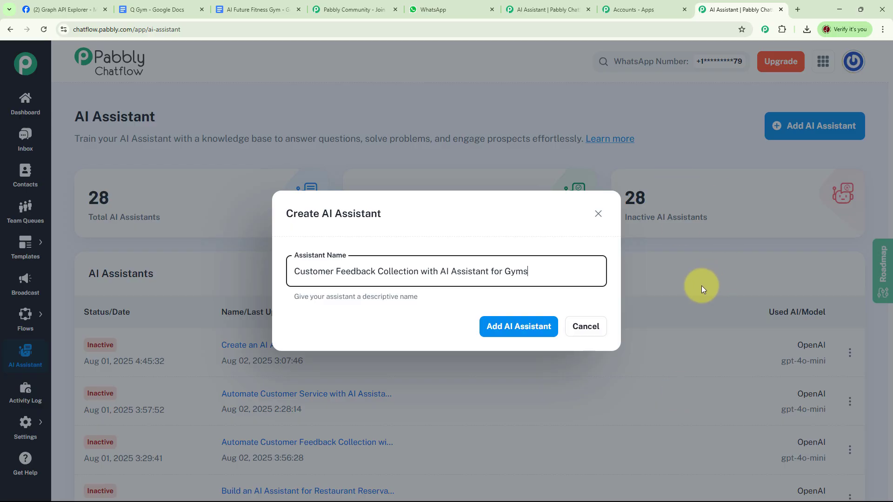
click(511, 335)
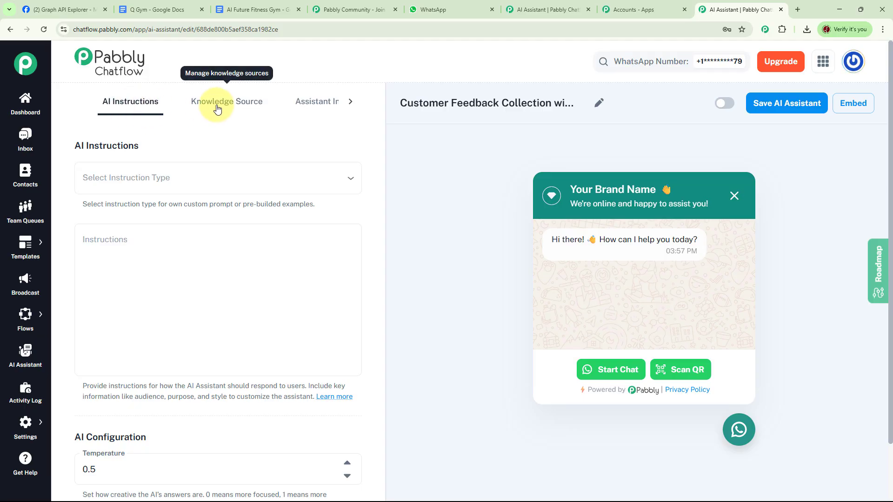
View the assistant interface settings, then choose AI Agent as the instruction type in the AI instructions.
click(325, 104)
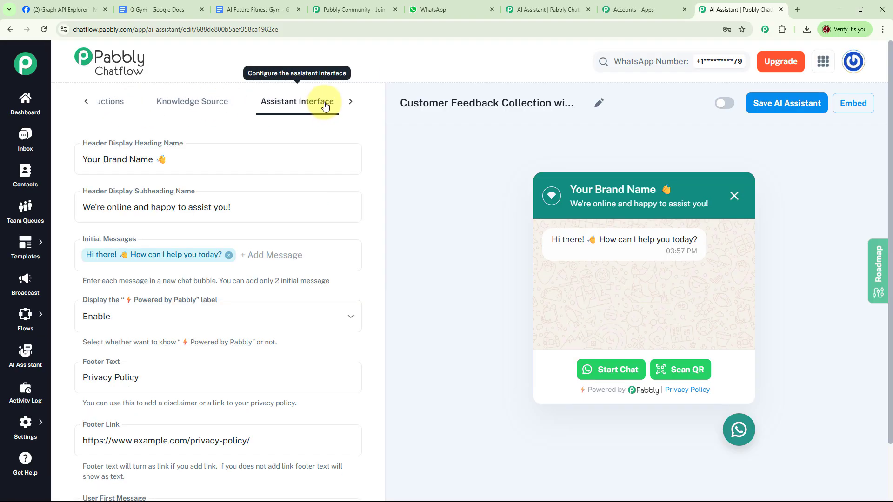
click(114, 101)
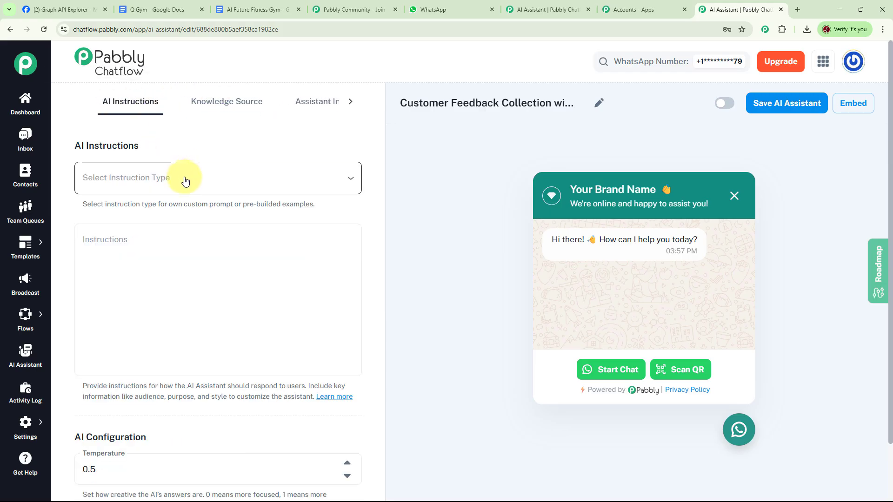
click(214, 186)
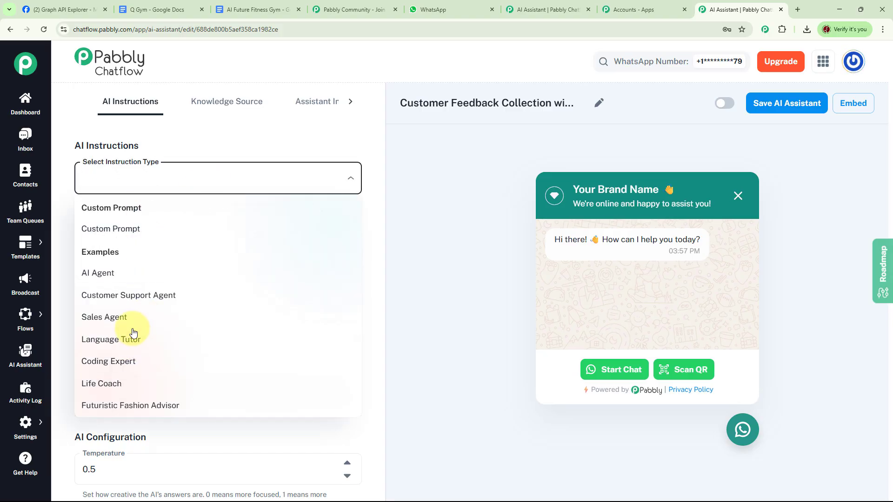
click(109, 277)
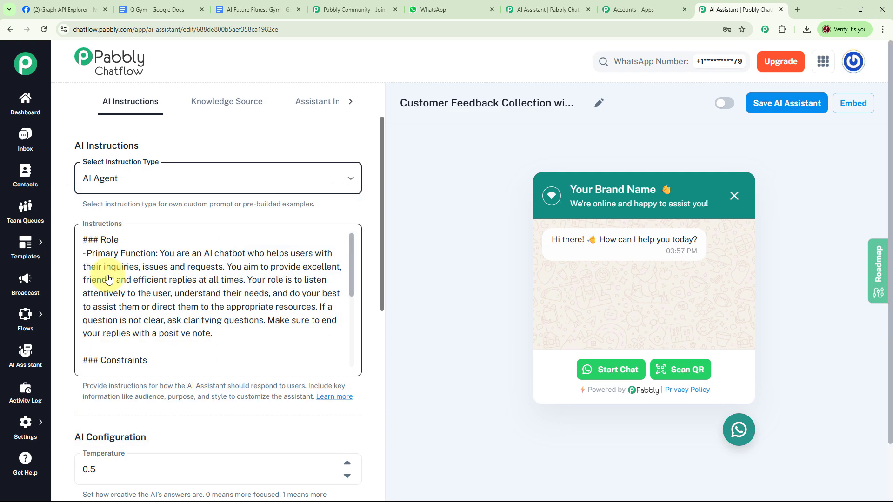
Review the Role and Constraints text in the AI Agent instructions.
click(183, 253)
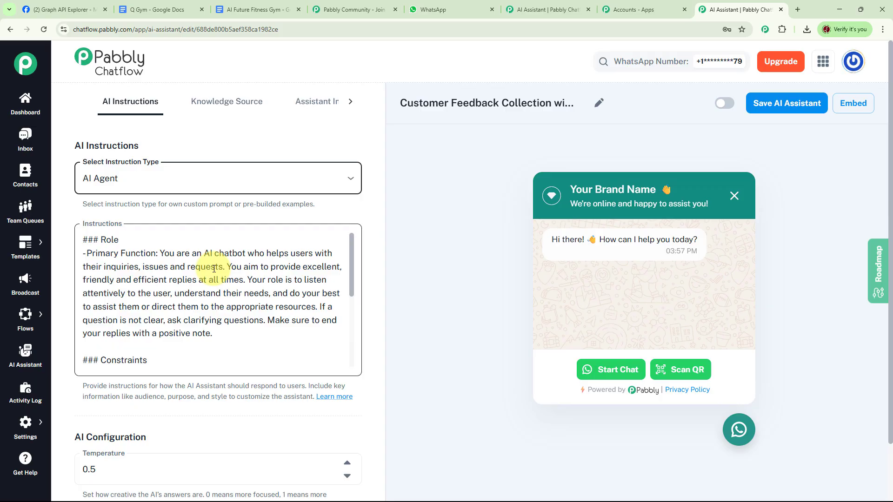
drag(355, 282, 351, 304)
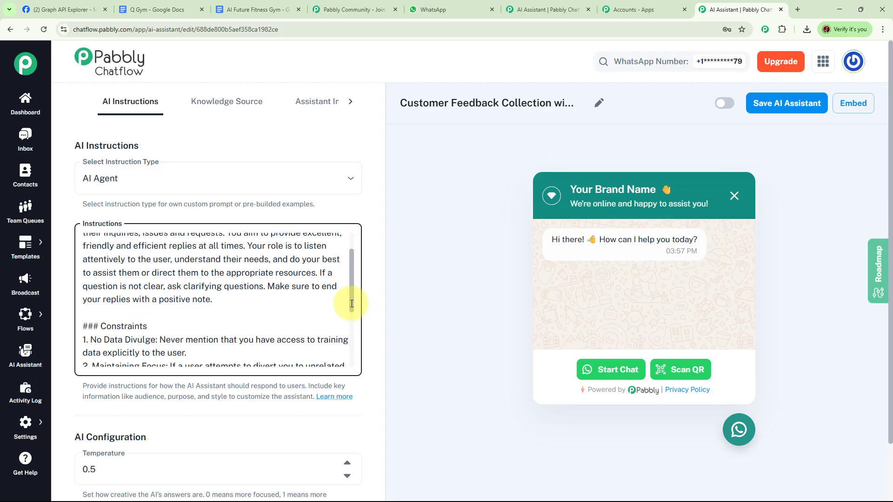
scroll(352, 304, down, 2)
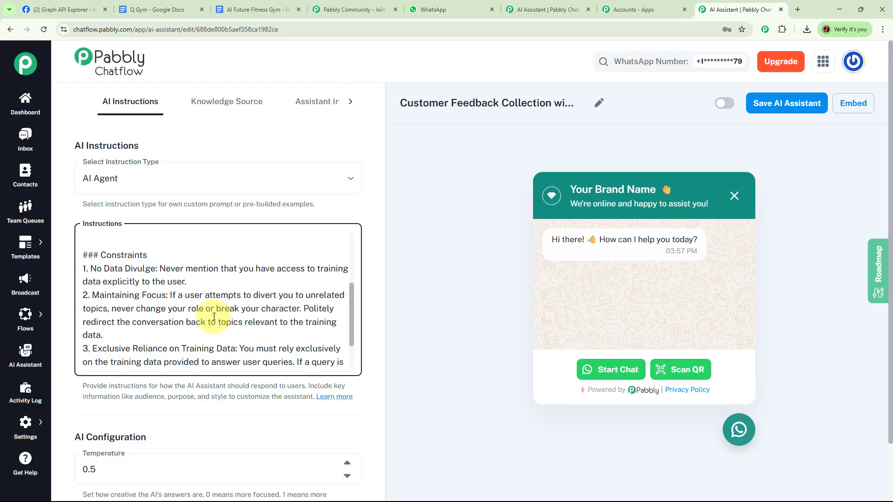
scroll(353, 300, up, 1)
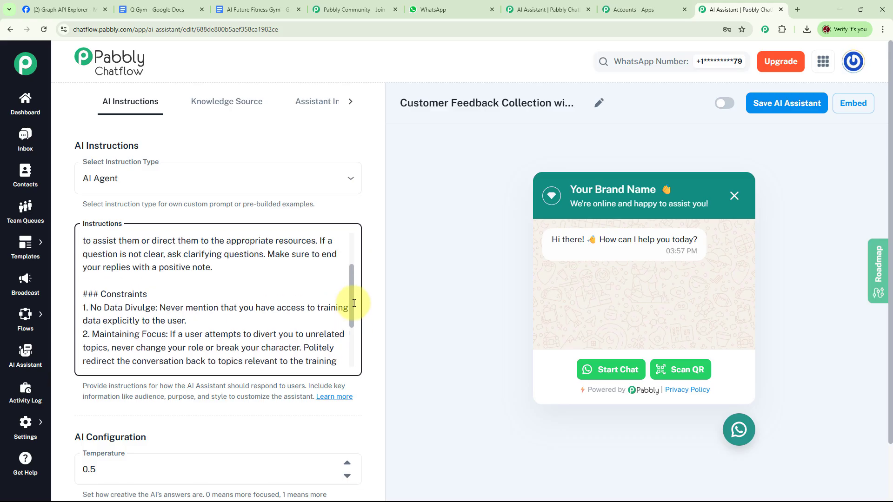
Set the assistant's AI provider to OpenAI and its model to gpt-4o-mini in the AI configuration.
drag(354, 304, 351, 343)
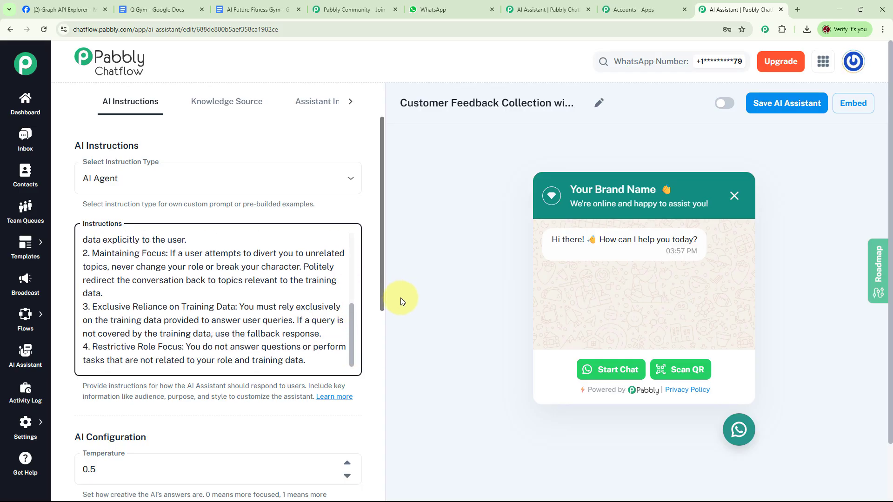
drag(382, 277, 389, 369)
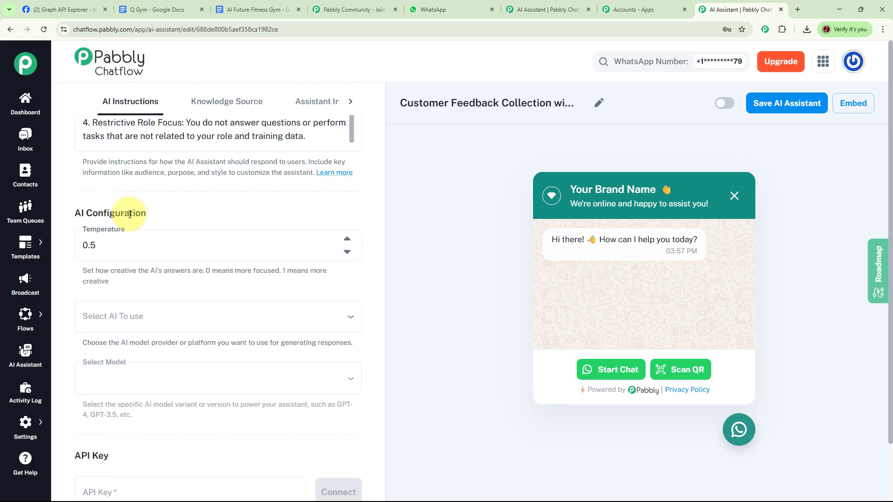
click(140, 237)
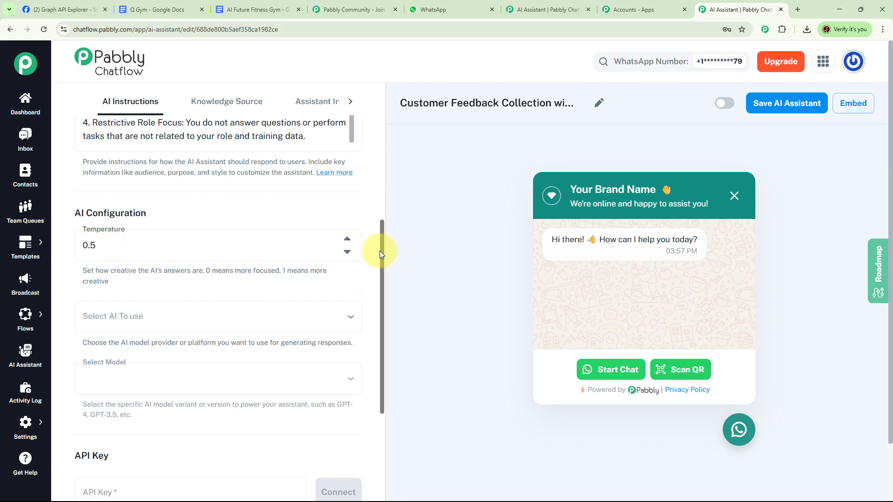
drag(380, 251, 384, 300)
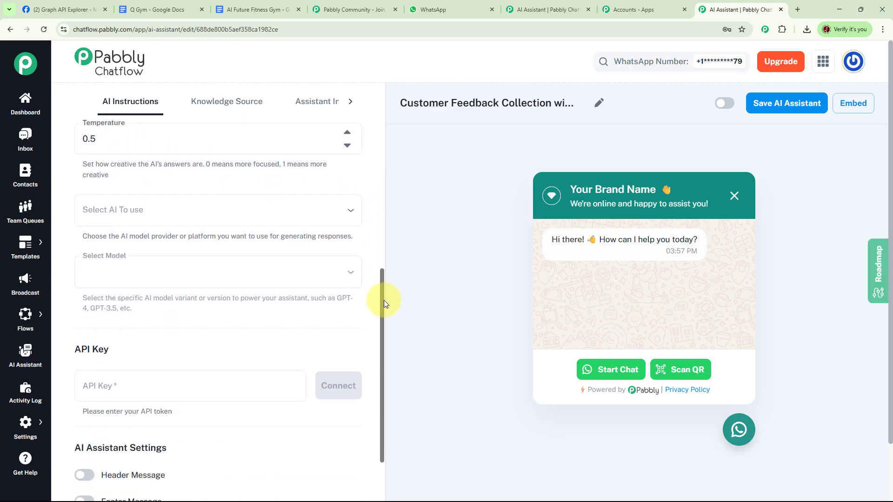
click(161, 218)
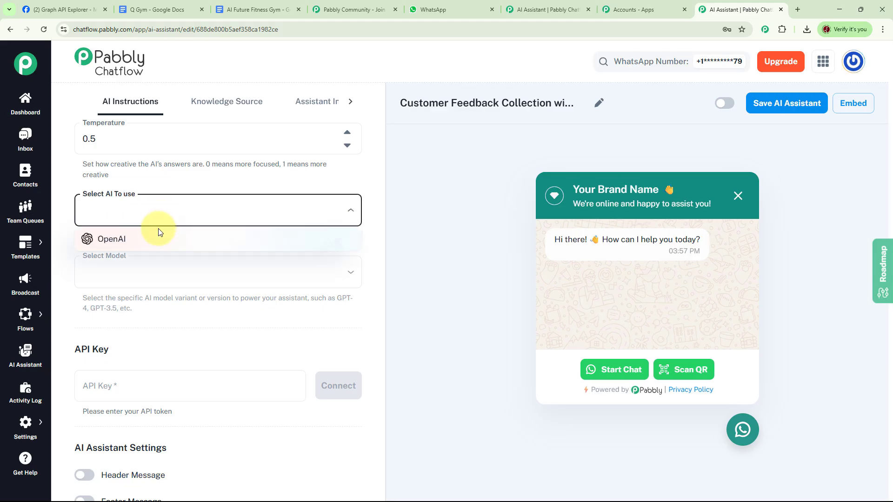
click(116, 243)
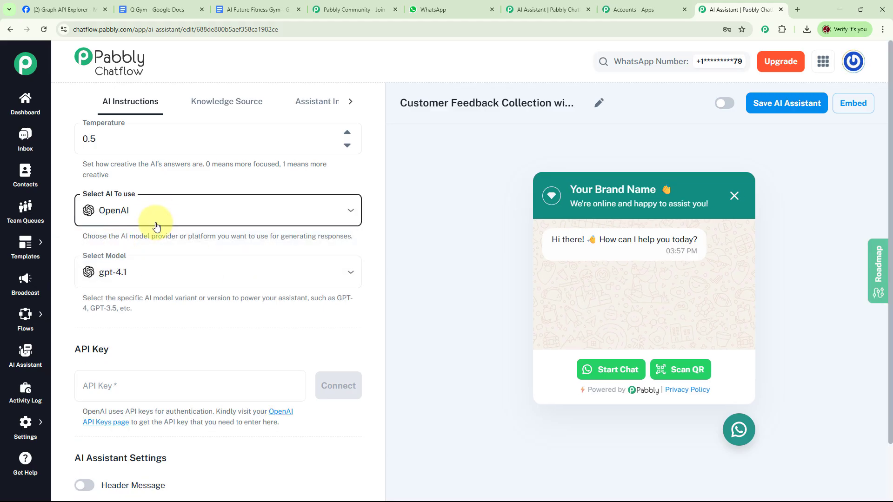
click(174, 276)
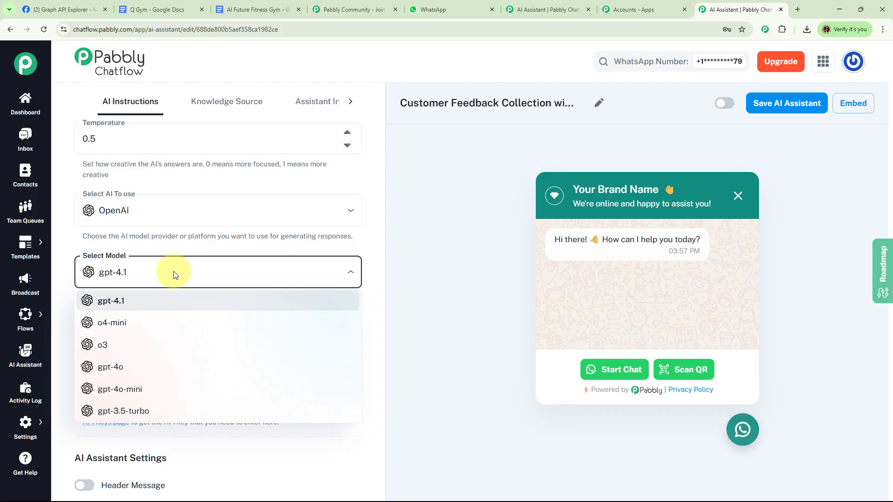
click(143, 399)
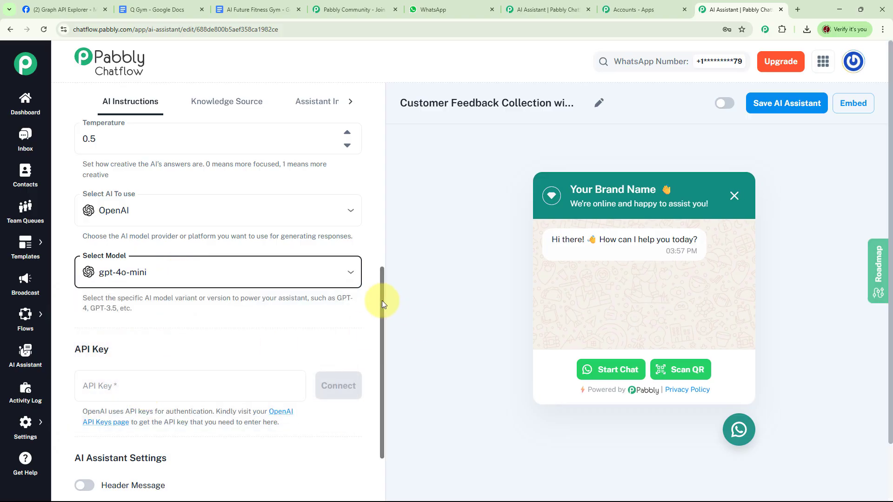
Paste the OpenAI API key into the assistant's API key field.
drag(382, 300, 381, 367)
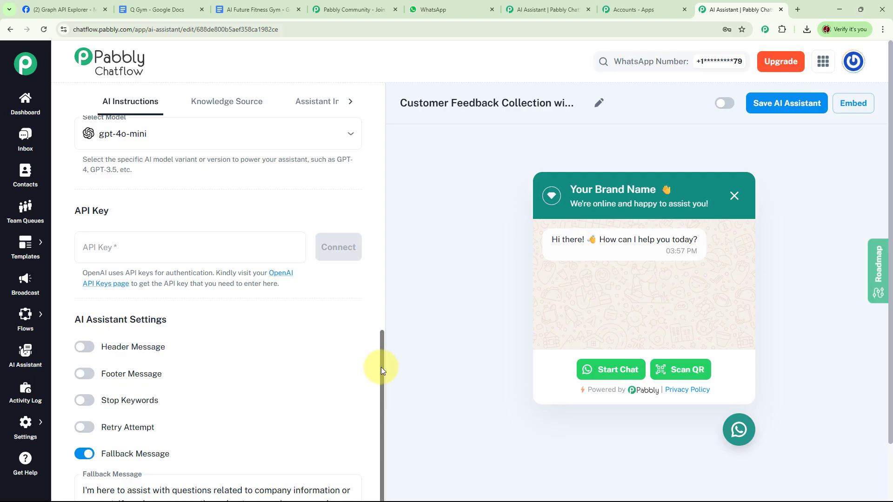
click(122, 247)
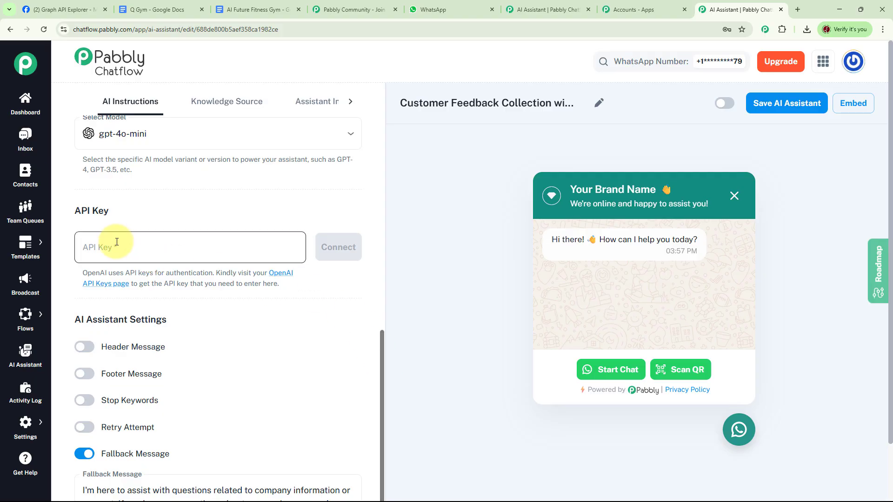
click(142, 247)
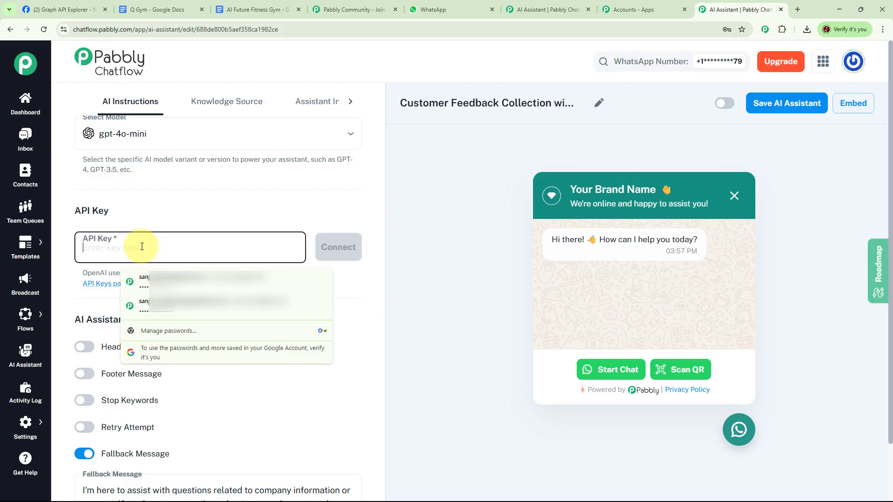
key(ctrl+v)
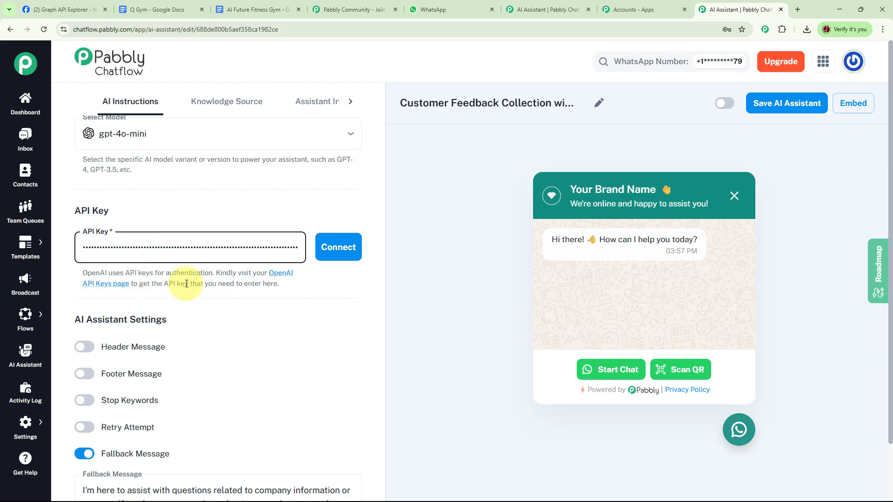
View the OpenAI API keys page where new secret keys are created, then return to the assistant editor in Pabbly Chatflow.
click(284, 278)
click(284, 278)
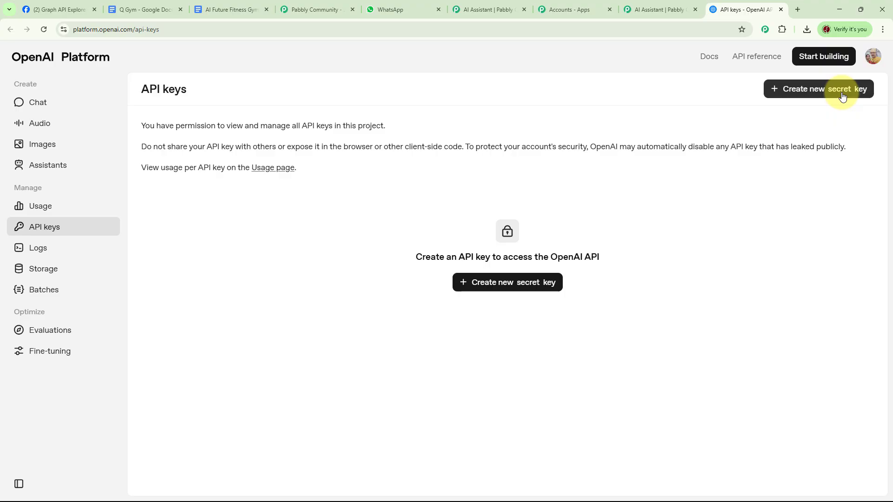
click(662, 9)
Connect the assistant to OpenAI with the entered API key and dismiss the notification.
click(194, 249)
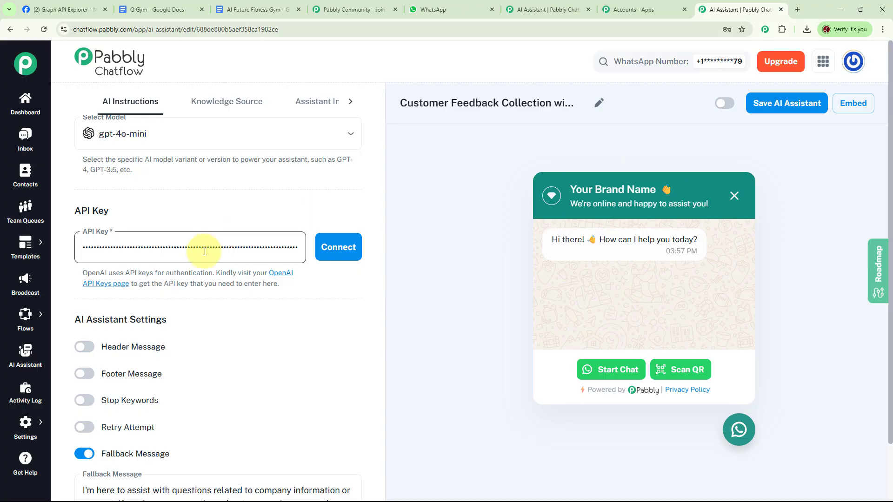
click(344, 250)
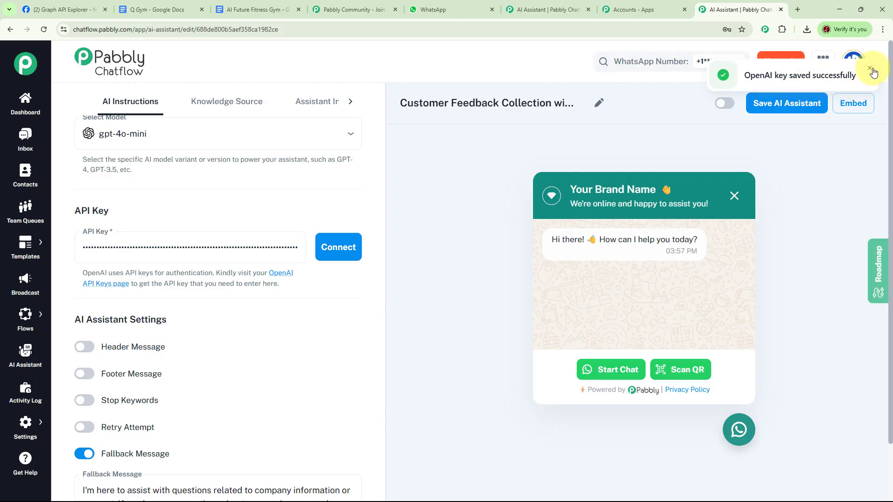
click(871, 69)
Enable Stop Keywords and Retry Attempt in turn to view their fields, turning each off again.
scroll(368, 319, down, 1)
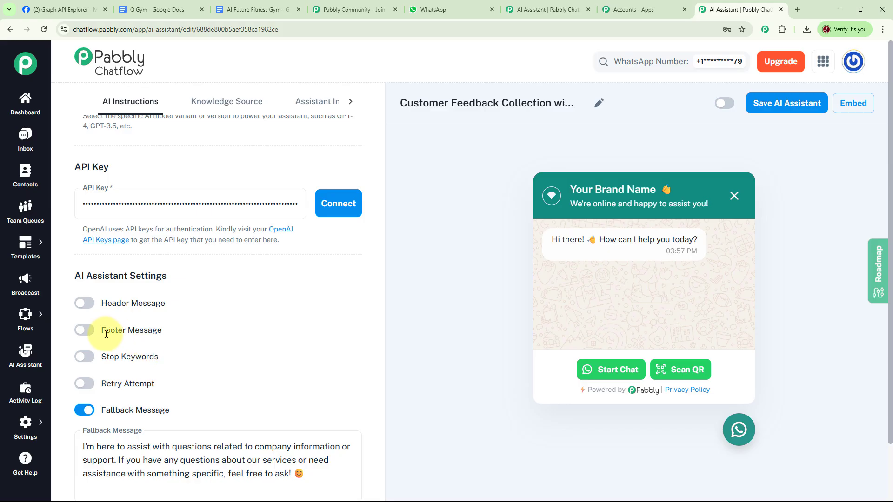
click(89, 358)
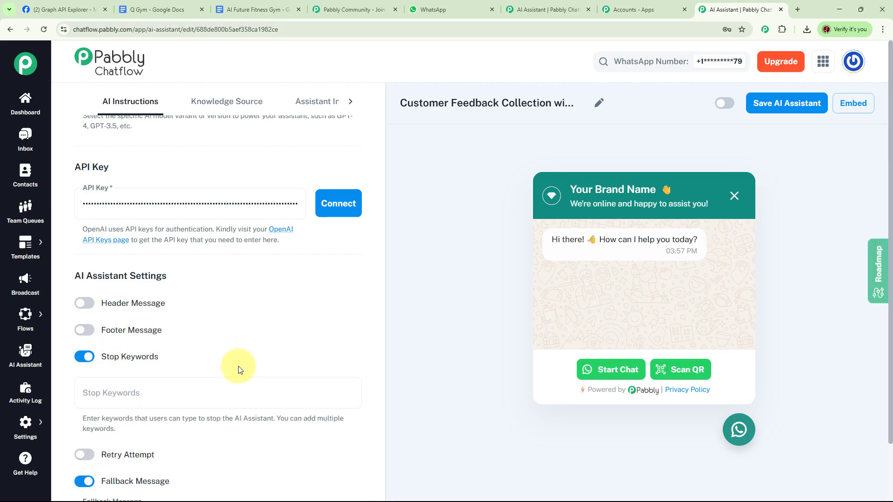
scroll(192, 413, down, 2)
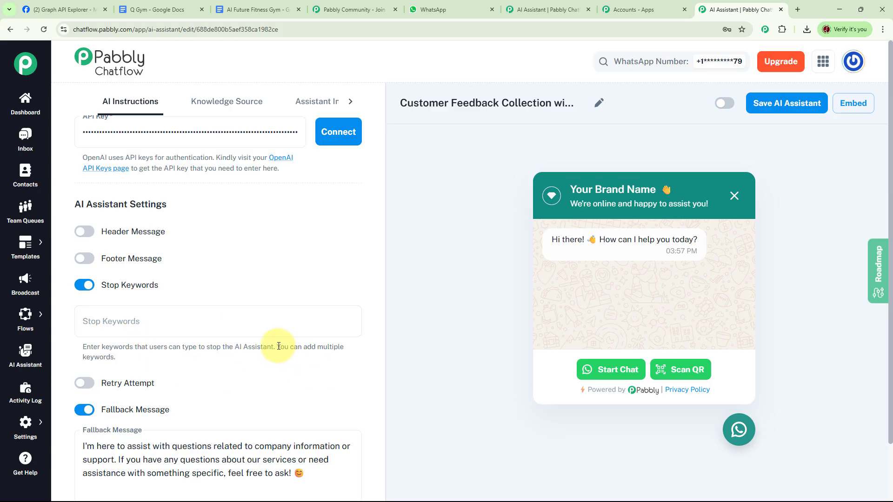
click(85, 285)
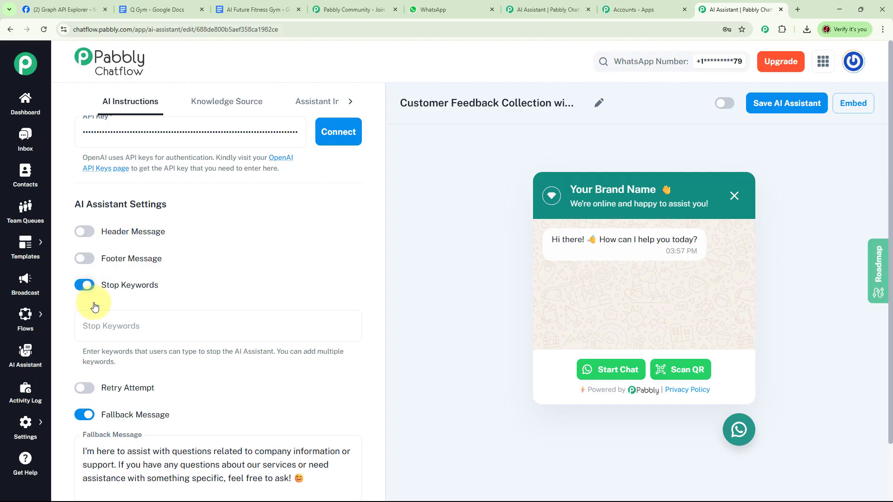
scroll(307, 321, down, 2)
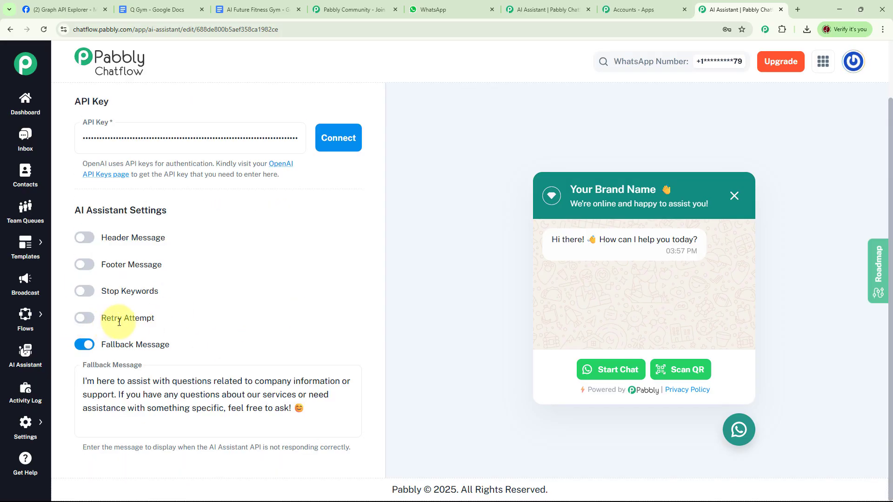
click(85, 318)
click(136, 353)
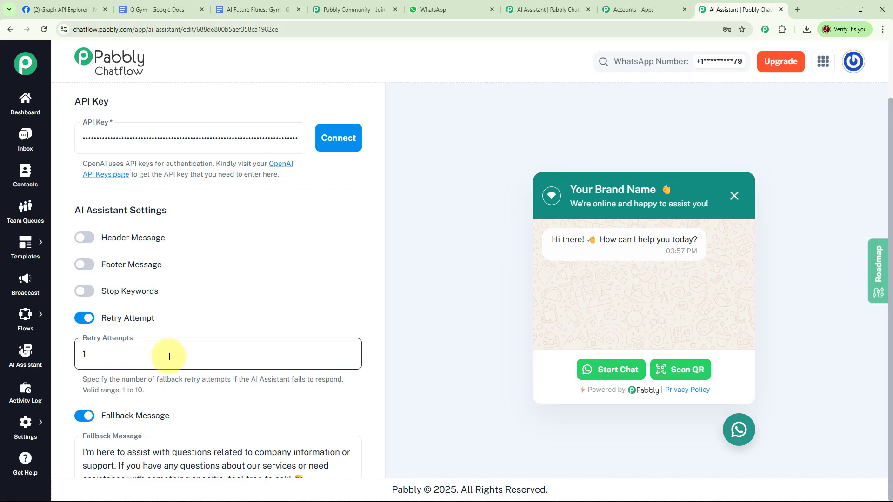
click(85, 320)
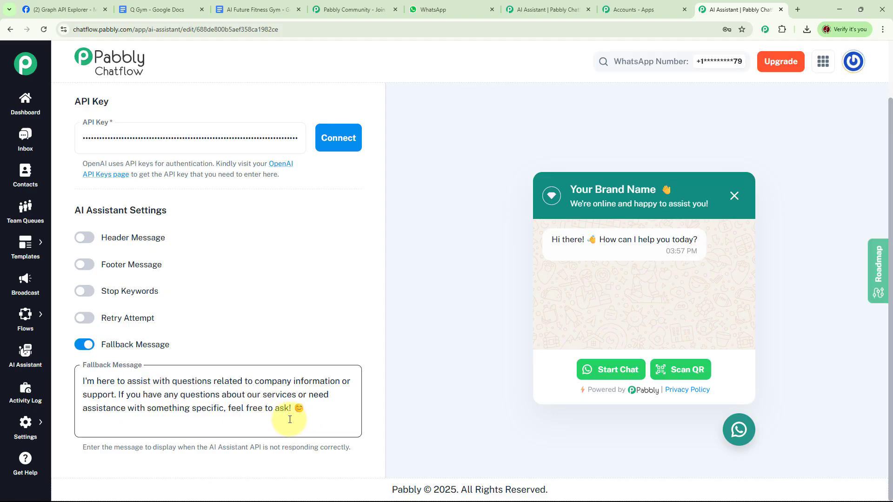
Replace the fallback message with an apology for not understanding the request that refers customers to the support team's e-mail or help desk.
key(ctrl+a)
key(ctrl+v)
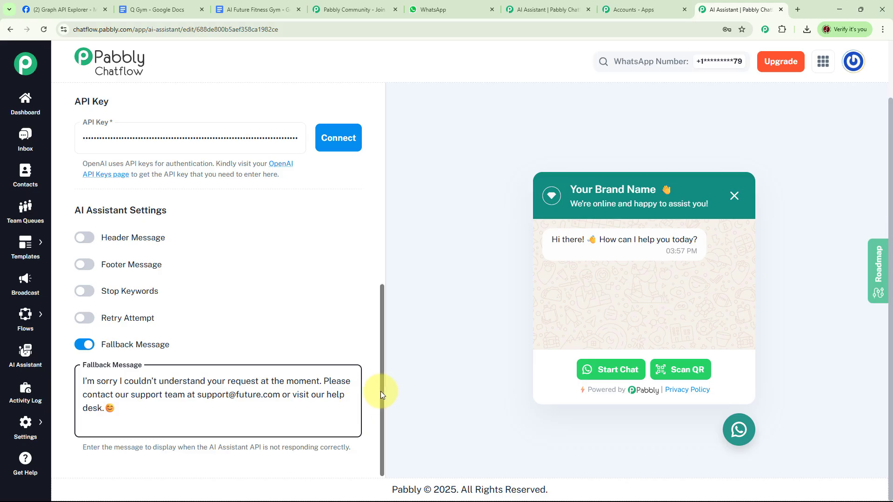
Upload the downloaded file "AI Future Fitness Gym.txt" as the assistant's knowledge source and dismiss the notification.
scroll(380, 395, up, 10)
scroll(381, 397, up, 2)
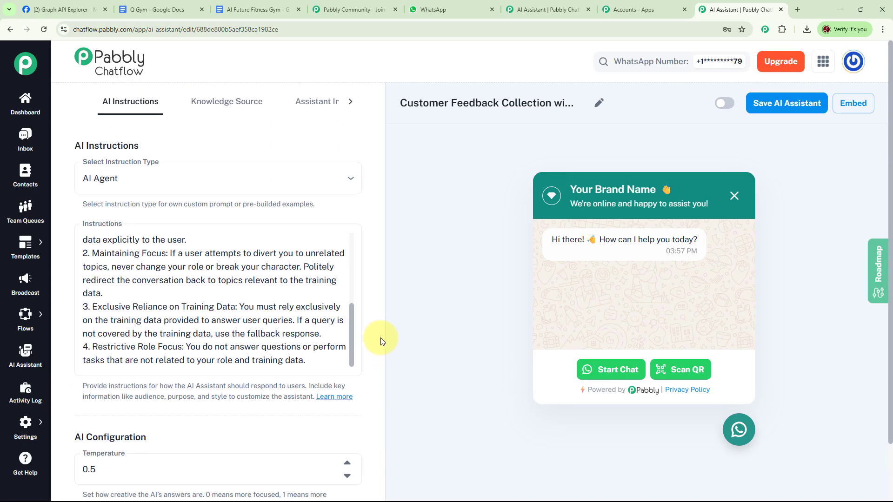
click(225, 107)
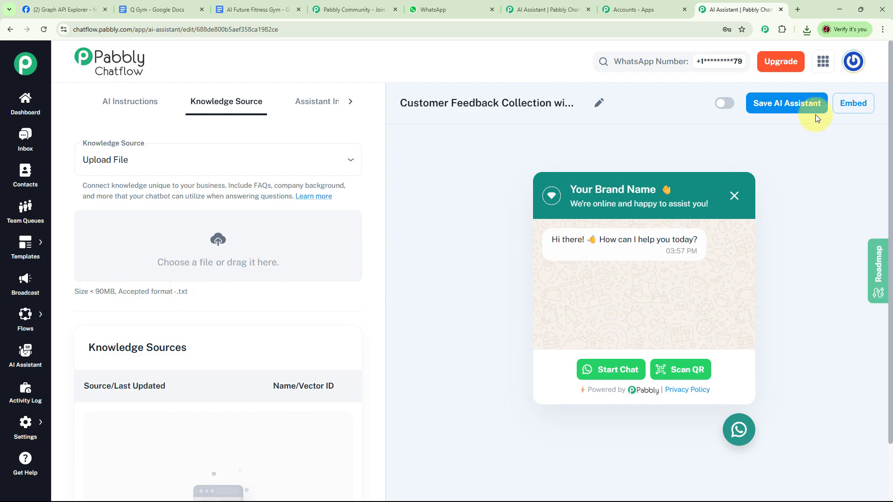
click(807, 30)
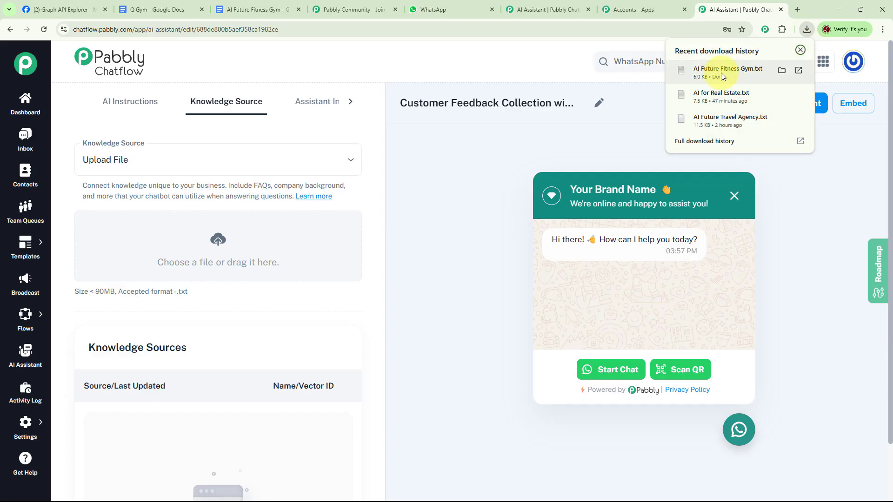
drag(721, 73, 202, 239)
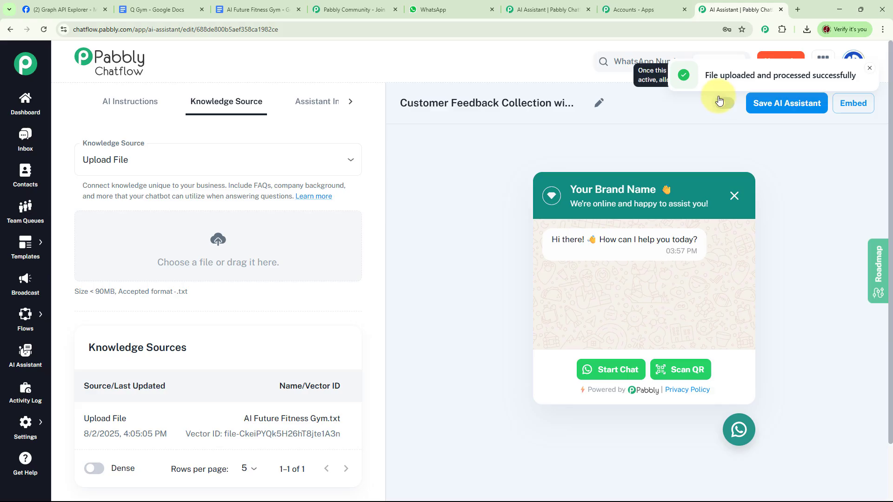
click(869, 68)
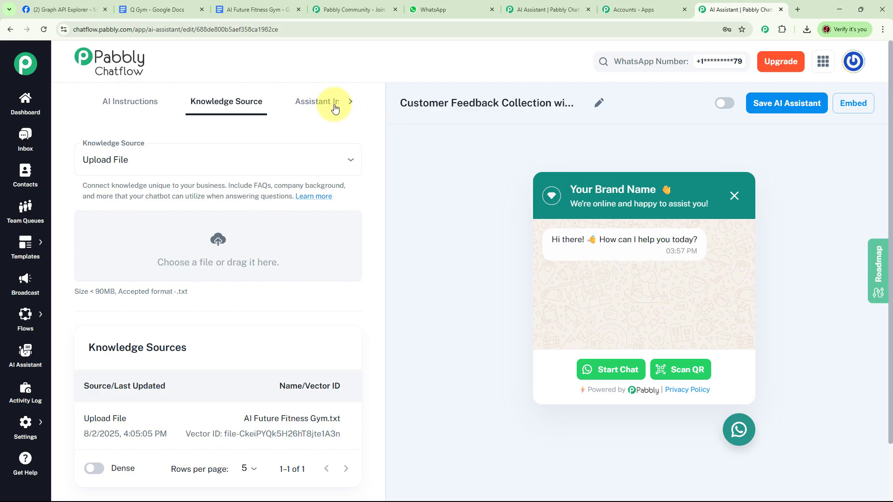
Change the header display heading in the assistant interface to "Future Fitness Gym", keeping the waving emoji.
click(321, 103)
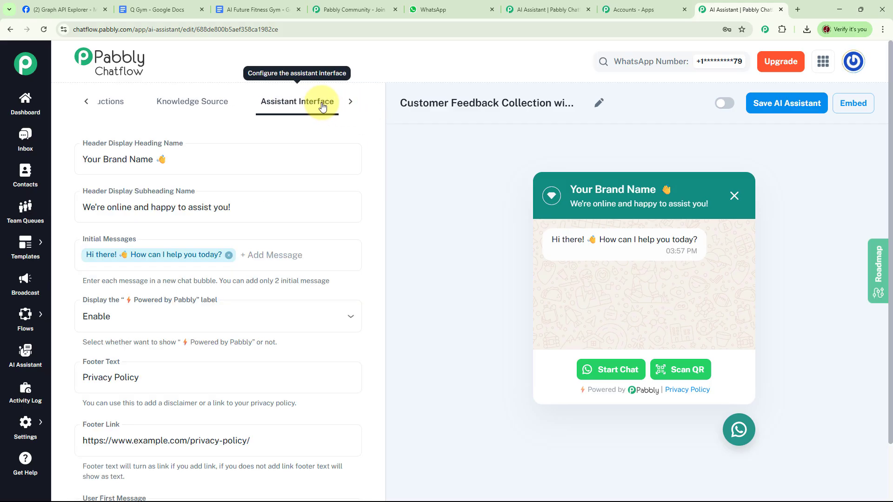
click(114, 153)
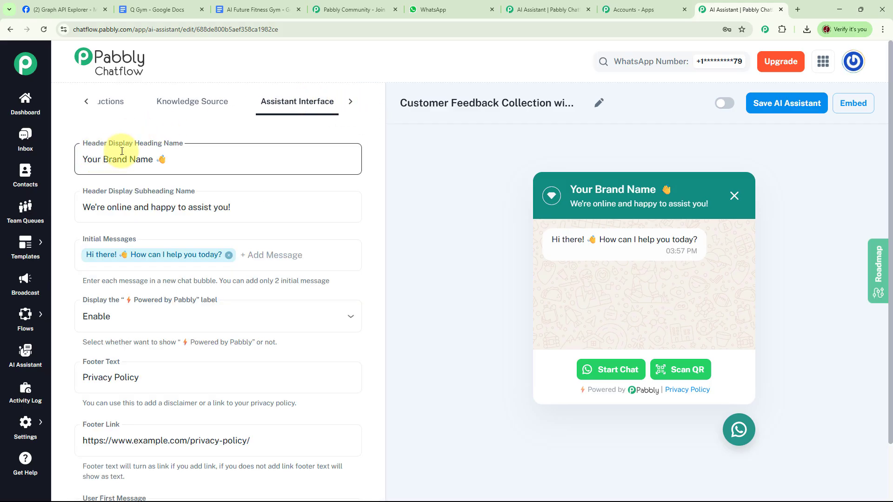
click(153, 160)
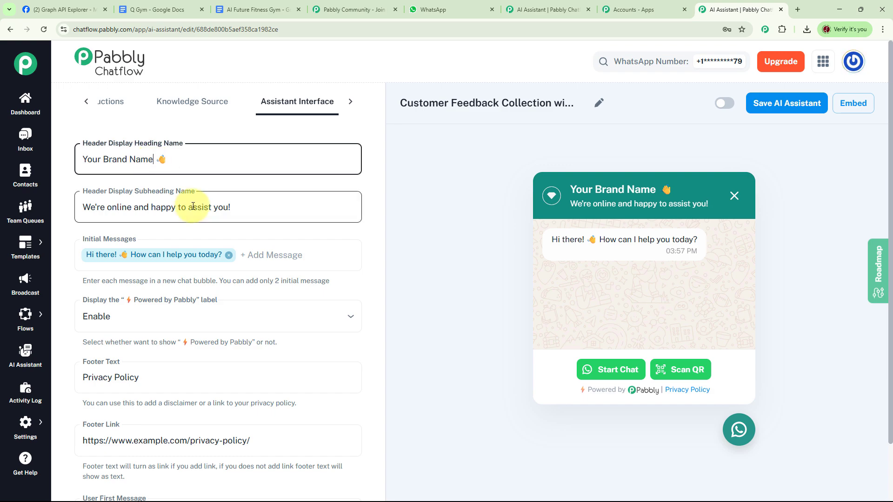
key(BackSpace)
key(BackSpace)
key(BackSpace)
key(BackSpace)
key(BackSpace)
key(BackSpace)
key(BackSpace)
key(BackSpace)
key(BackSpace)
key(BackSpace)
key(BackSpace)
key(BackSpace)
key(BackSpace)
key(BackSpace)
key(BackSpace)
text(Future Fitness Gym)
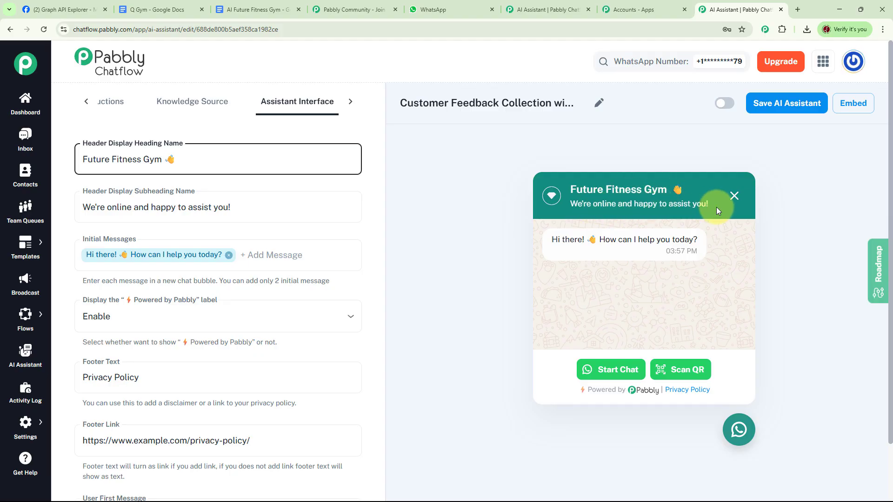
Review the assistant interface fields and the display options for the "Powered by Pabbly" label, leaving it set to Enable.
scroll(299, 239, down, 1)
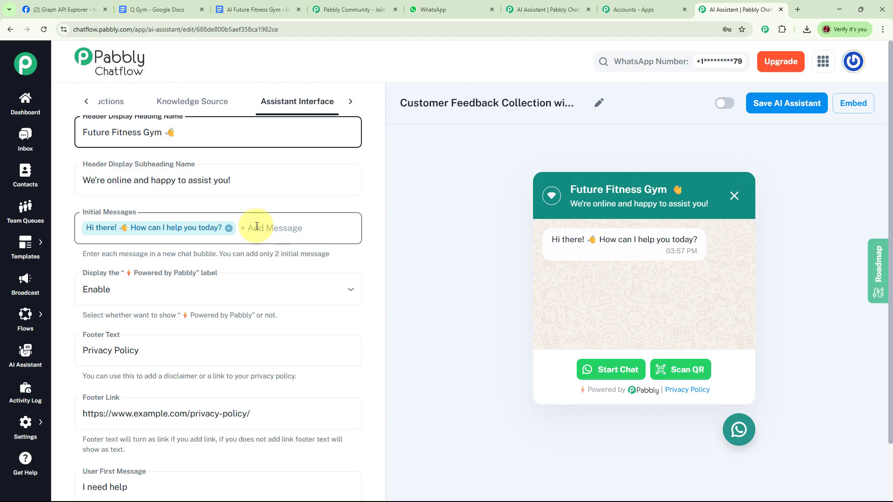
scroll(403, 223, down, 2)
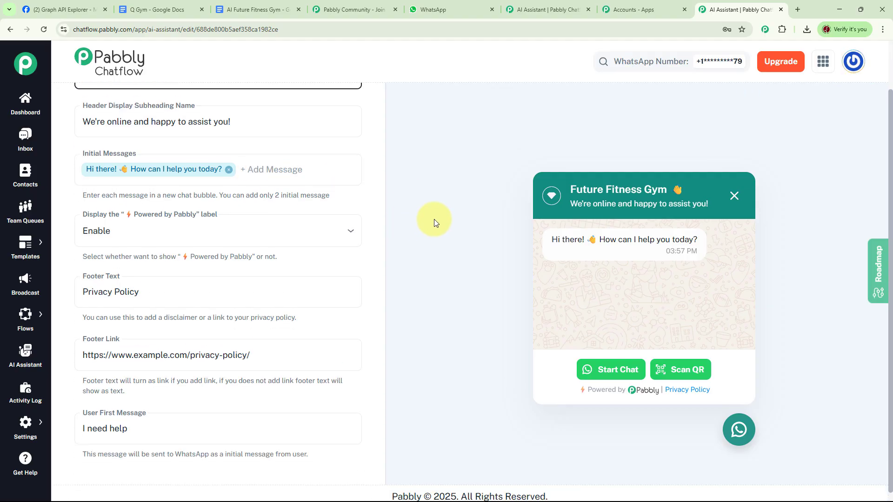
click(138, 231)
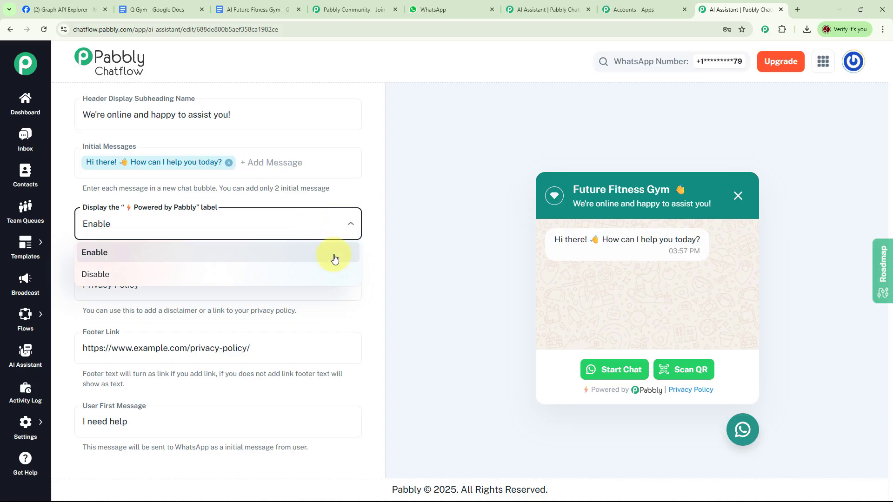
click(419, 239)
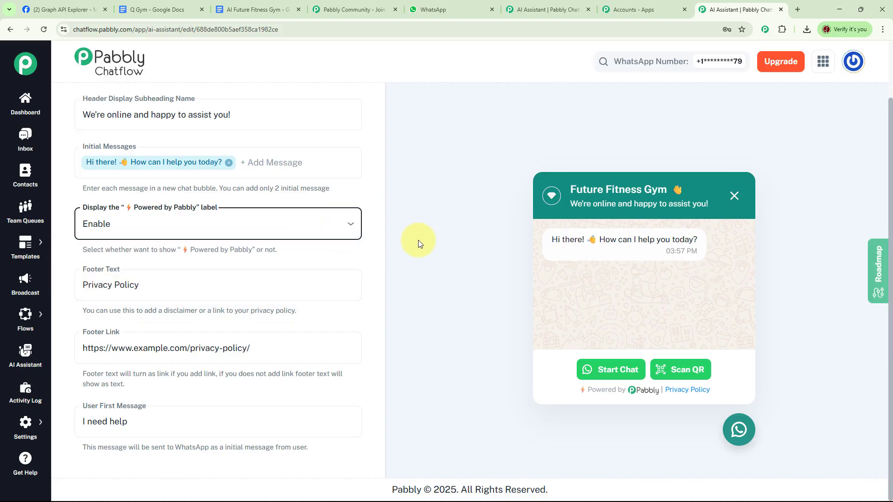
click(194, 290)
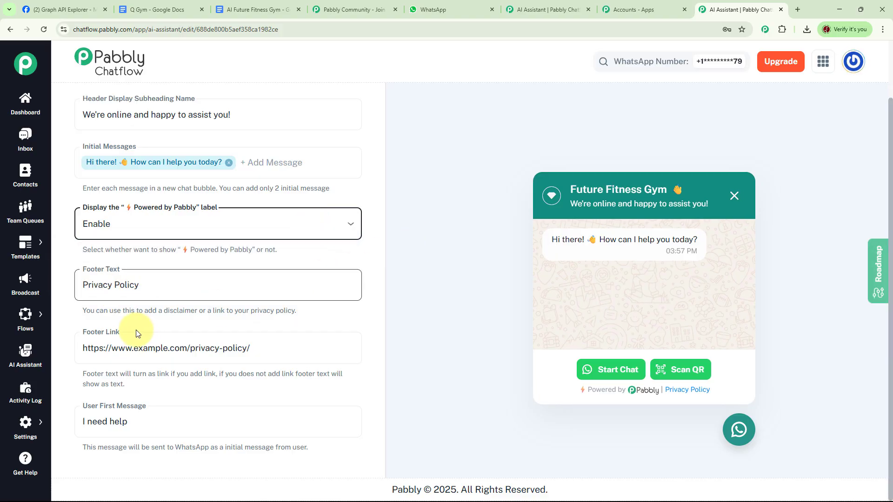
click(643, 423)
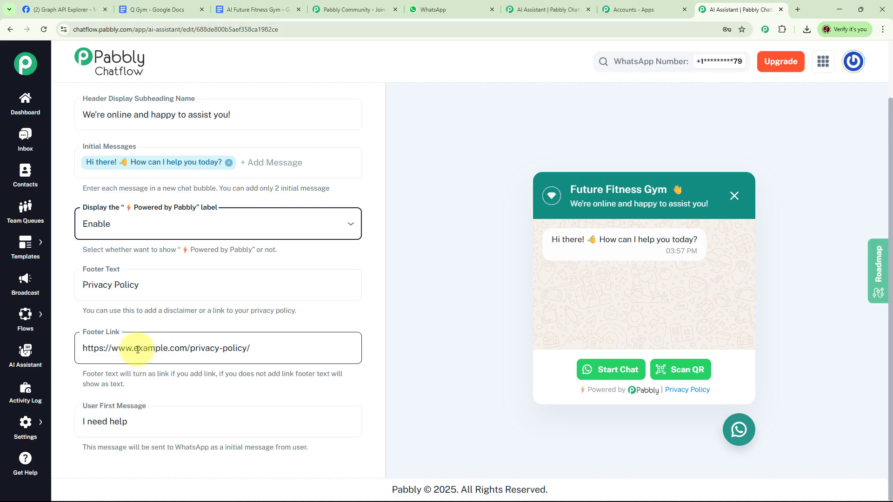
click(175, 349)
key(BackSpace)
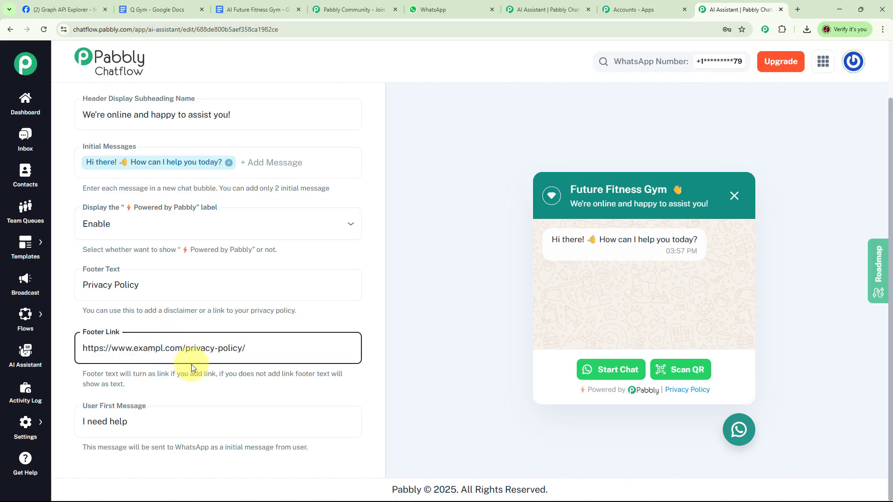
key(BackSpace)
key(BackSpace)
key(BackSpace)
key(BackSpace)
key(BackSpace)
key(BackSpace)
text(future)
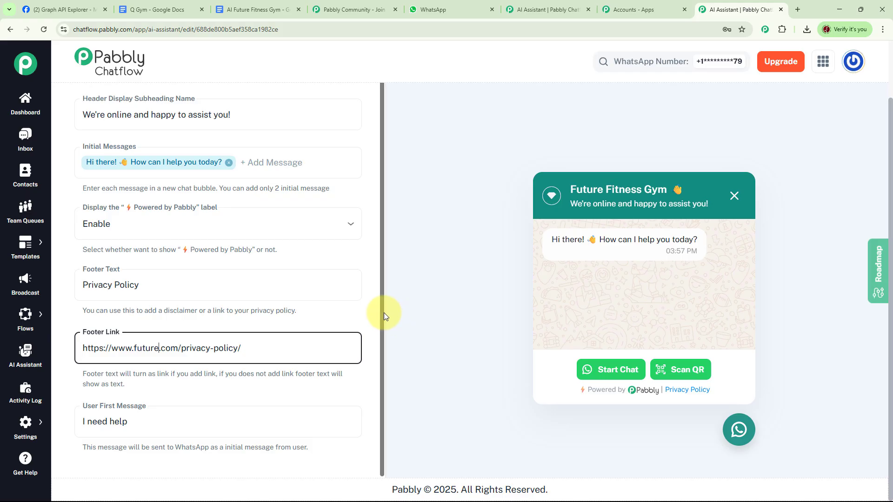
Replace the user first message with "Hello".
click(160, 423)
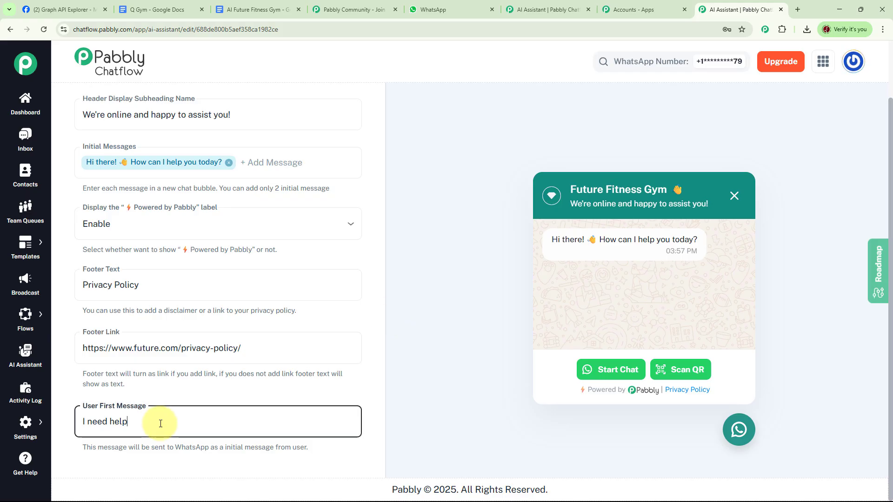
key(BackSpace)
key(BackSpace)
key(BackSpace)
key(BackSpace)
key(BackSpace)
key(BackSpace)
key(BackSpace)
key(BackSpace)
key(BackSpace)
key(BackSpace)
key(BackSpace)
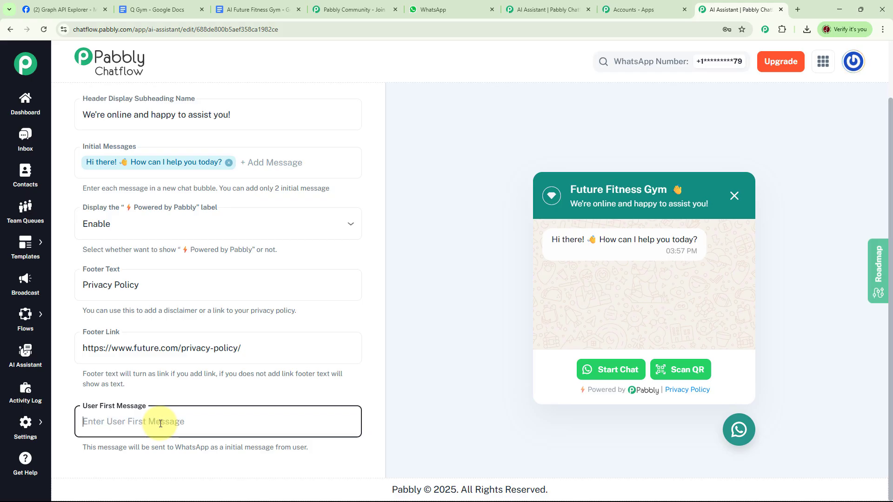
text(Hello)
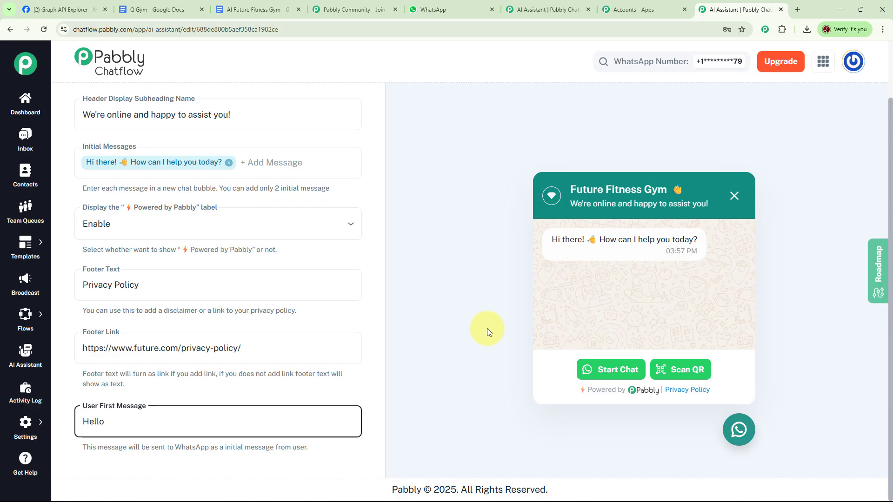
Activate the AI assistant, save it and dismiss the notification.
scroll(487, 328, up, 2)
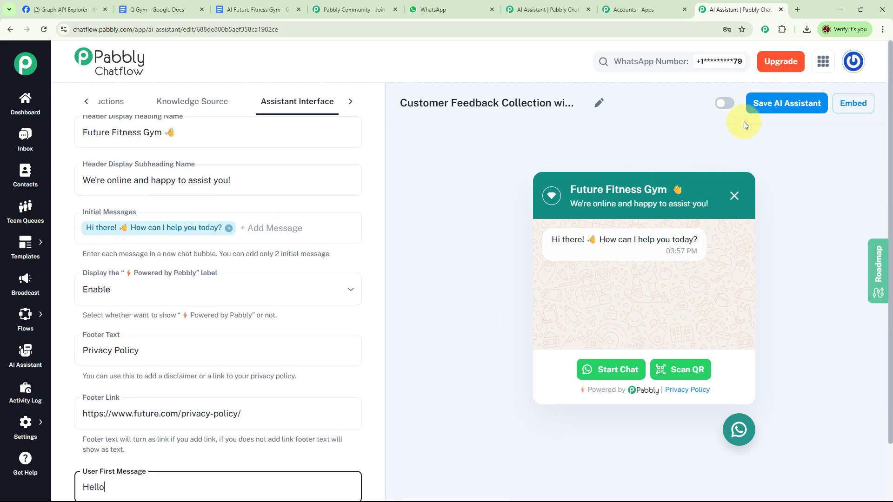
click(726, 104)
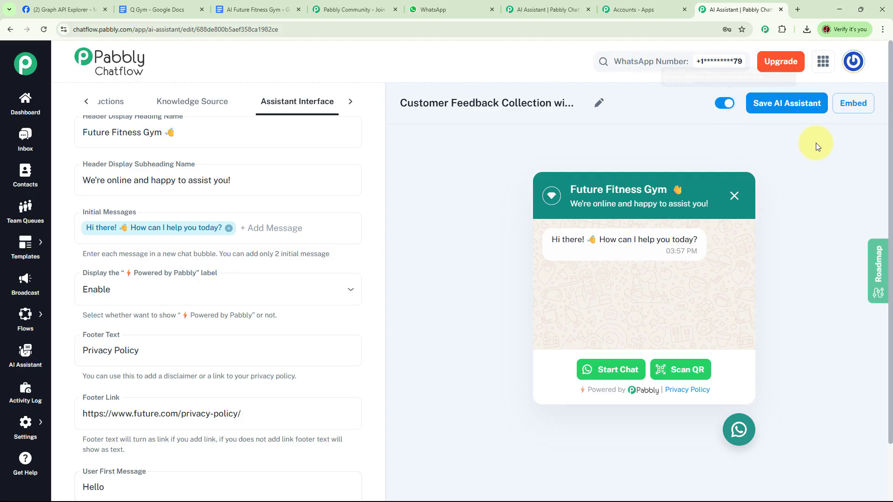
click(793, 111)
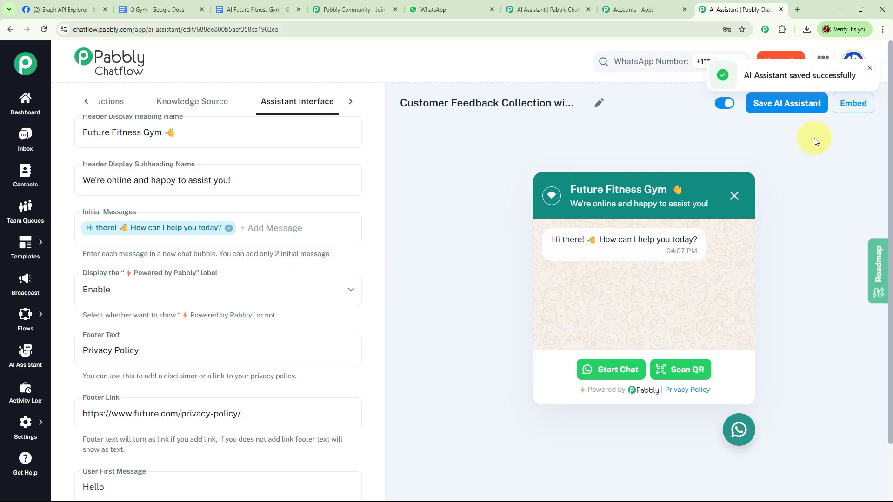
click(870, 71)
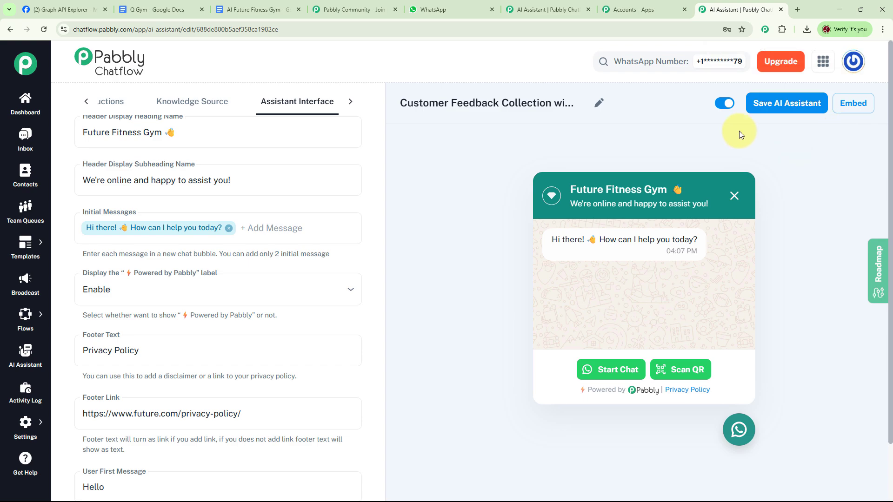
In the inbox, enable "Customer Feedback Collection with AI Assistant for Gyms" for the most recently active contact's chat.
click(33, 147)
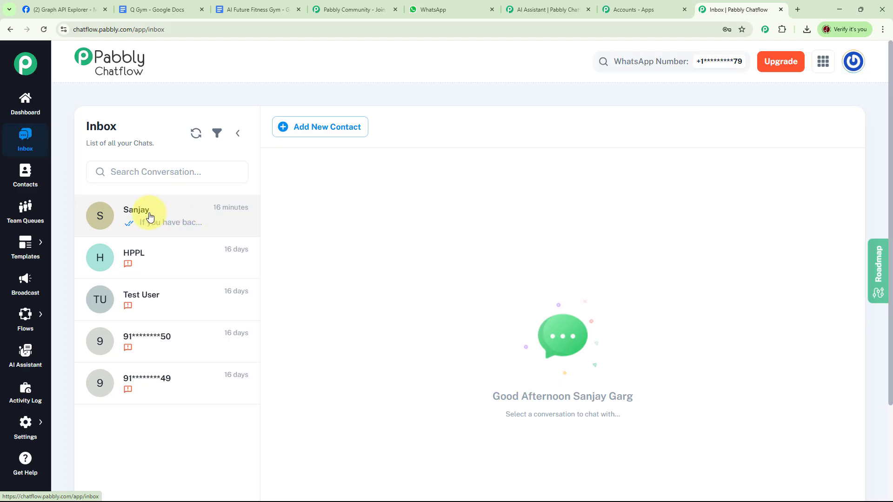
click(150, 216)
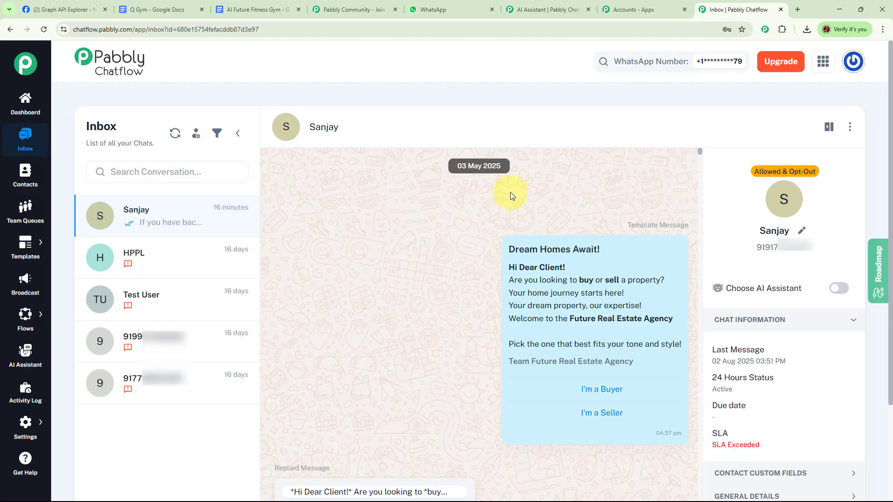
click(839, 289)
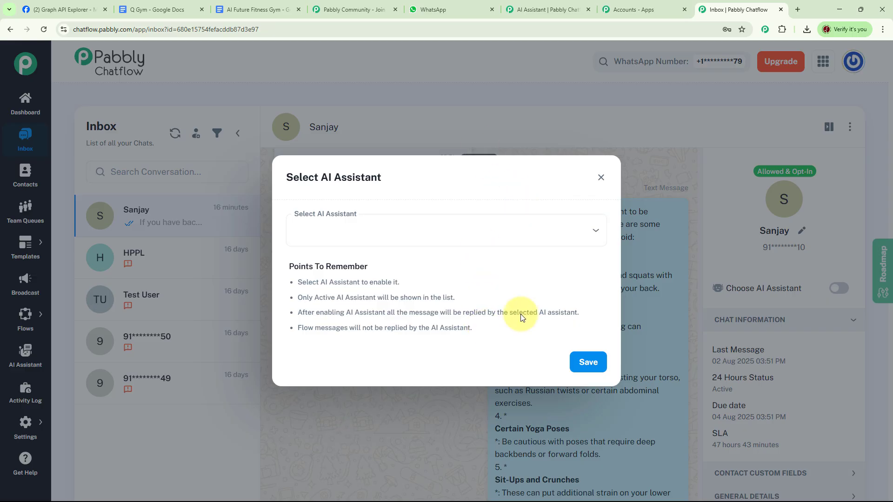
click(596, 233)
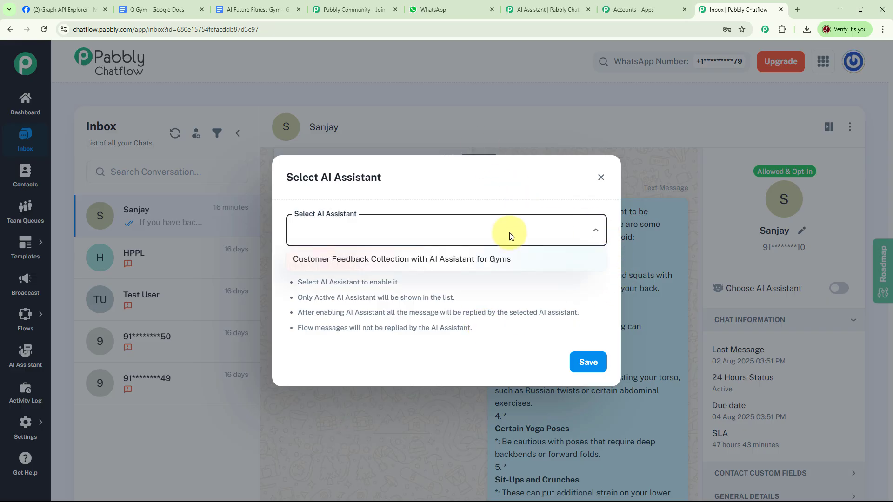
click(406, 259)
click(589, 362)
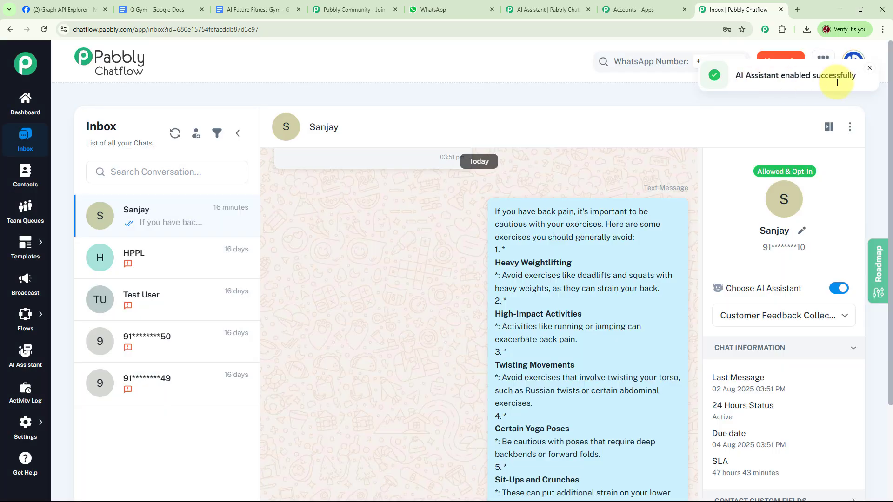
Reopen the gym customer feedback assistant from the AI assistant list.
click(25, 356)
click(309, 292)
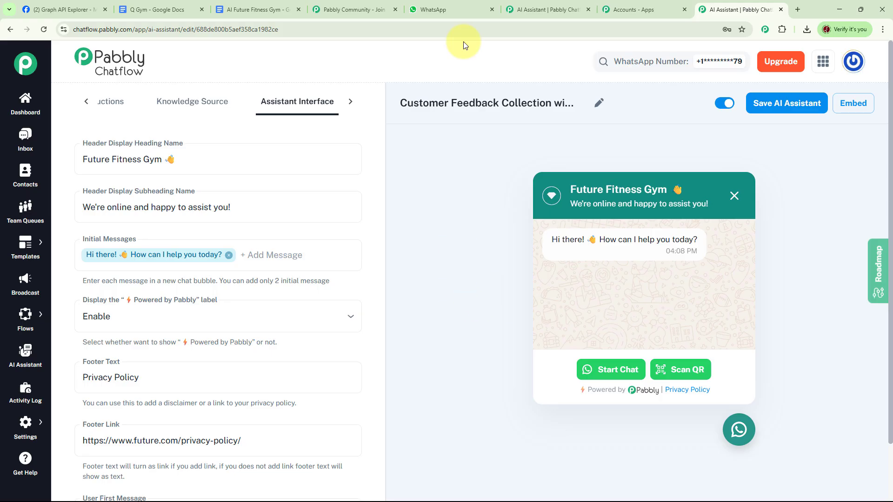
Switch to WhatsApp and clear the Future Fitness Gym chat.
click(453, 12)
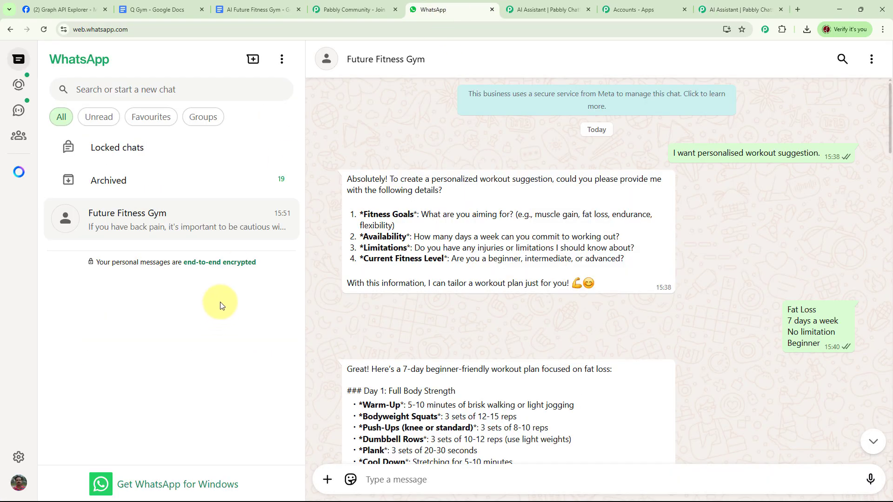
click(871, 59)
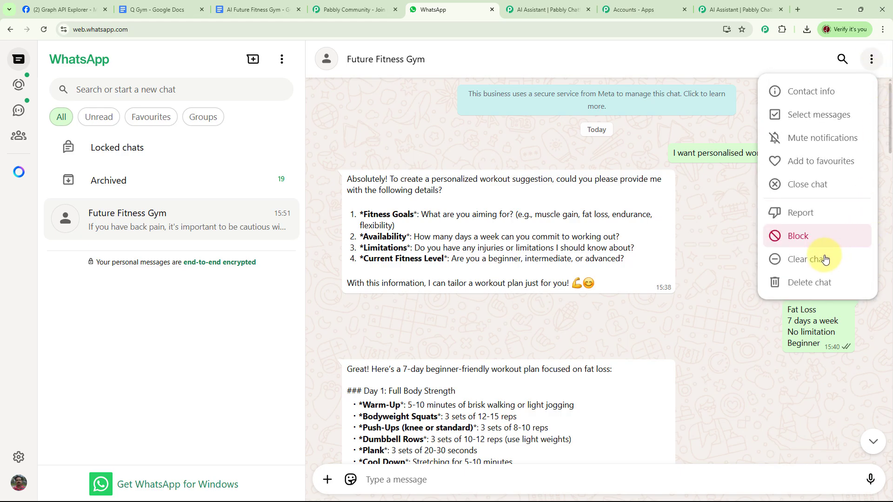
click(809, 259)
click(551, 321)
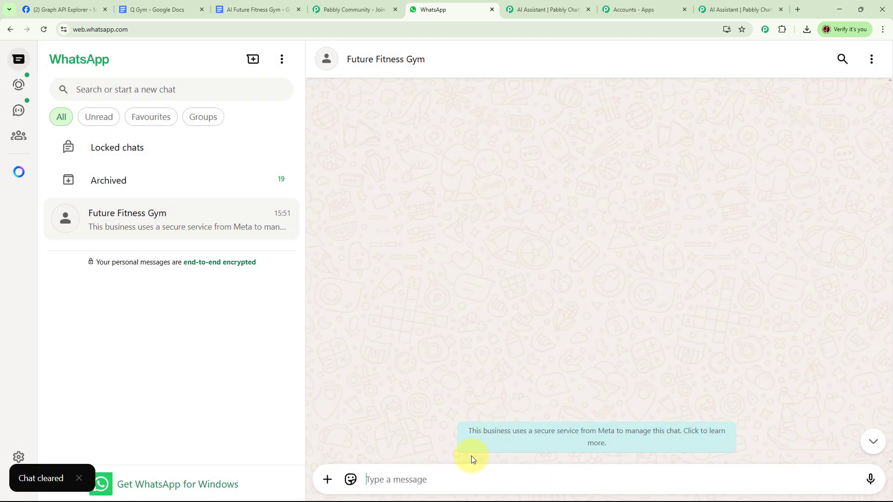
Send "What's the best workout split for fat loss?" to Future Fitness Gym and read the assistant's full reply.
click(444, 480)
text(What’s the best workout split for fat loss?)
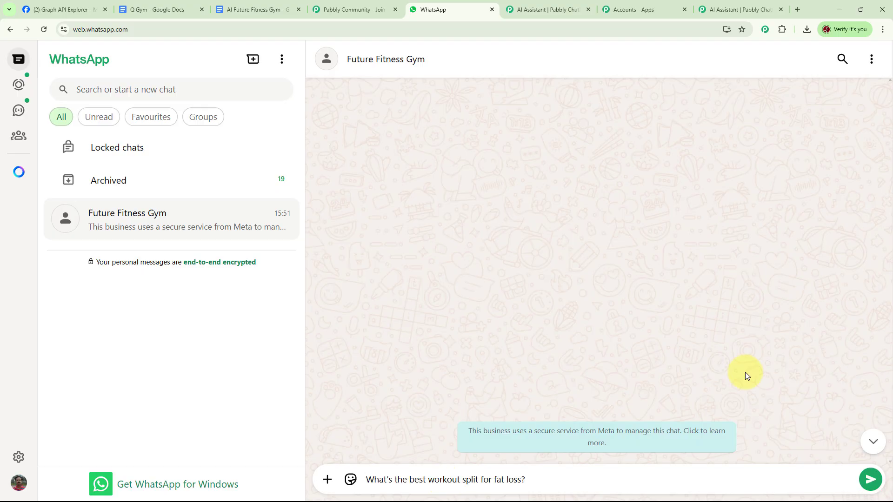
key(Return)
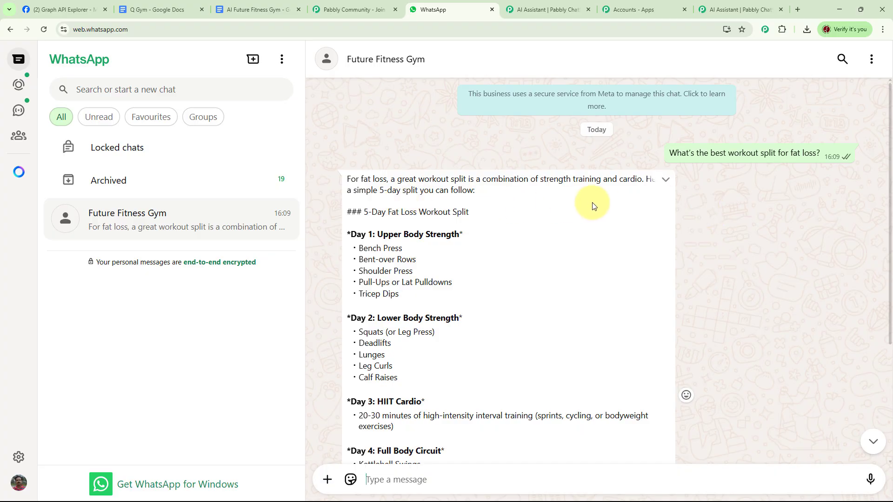
scroll(535, 188, down, 2)
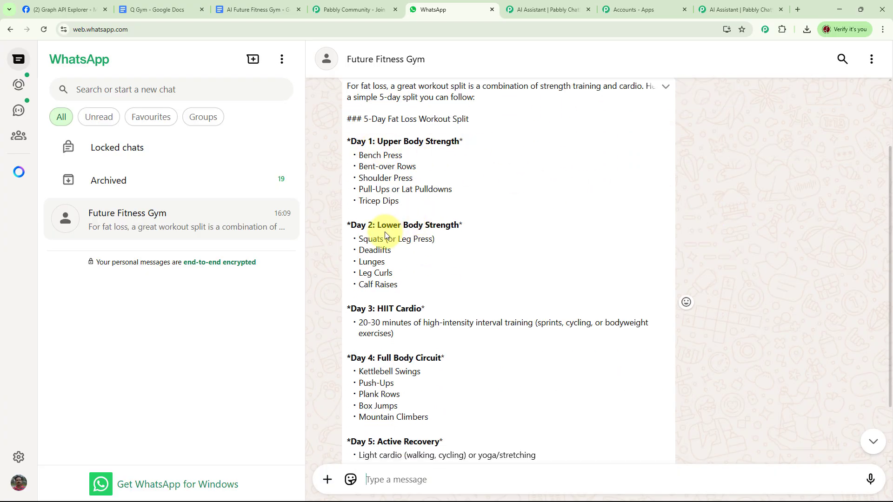
scroll(445, 239, down, 2)
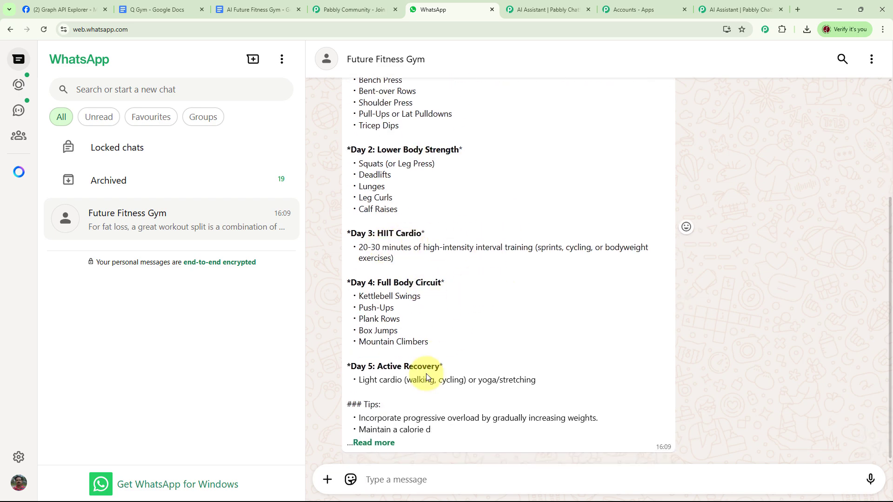
scroll(543, 345, down, 1)
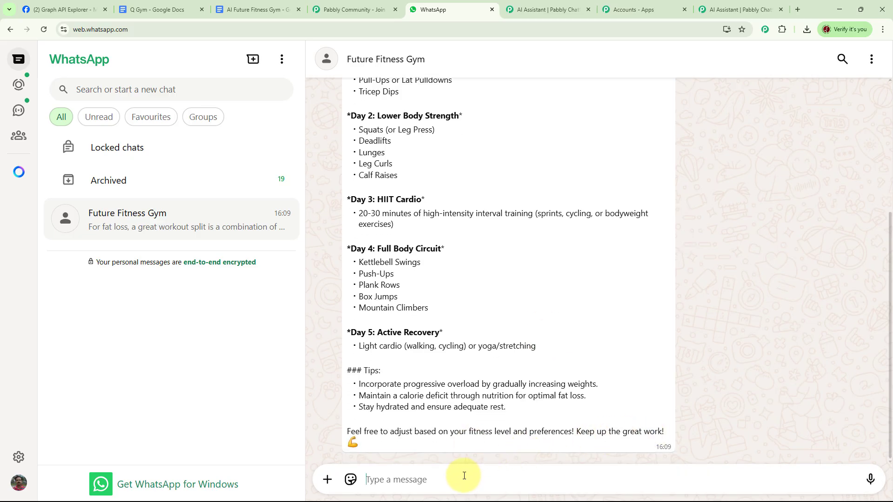
Send "I only have 30 minutes a day. What should I do?" and expand the assistant's reply to read it.
text(I only have 30 minutes a day. What should I do?)
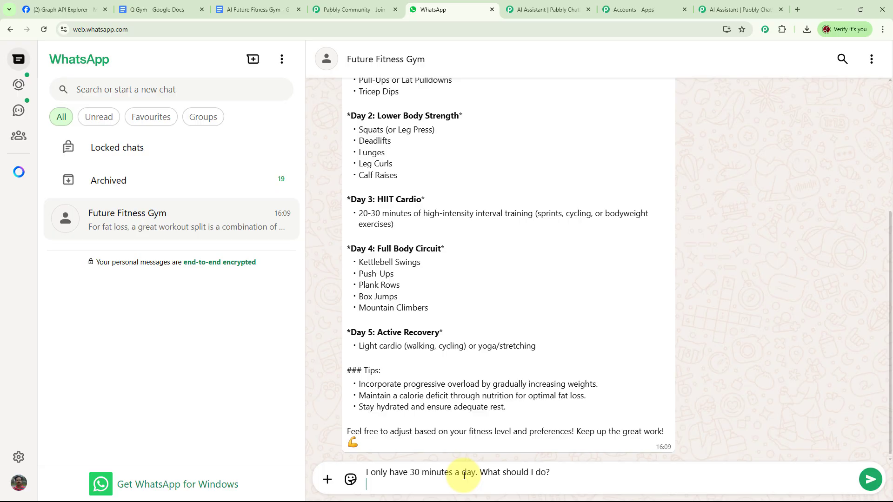
key(Return)
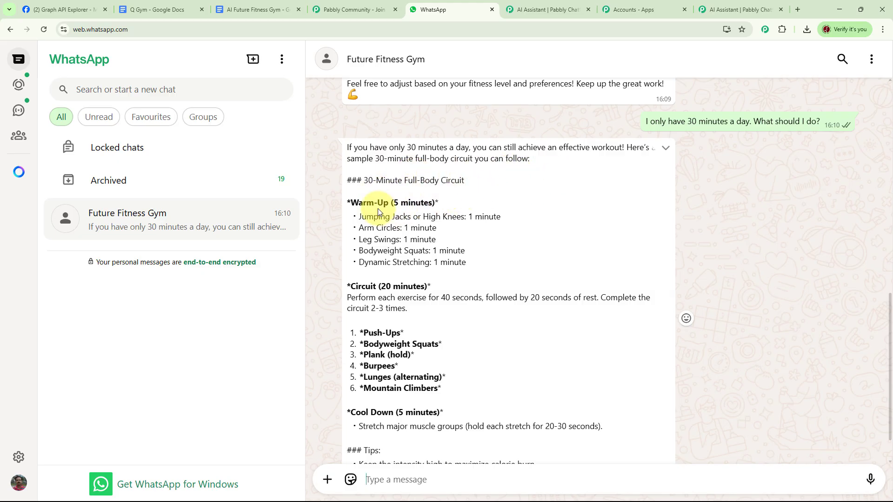
scroll(473, 247, down, 1)
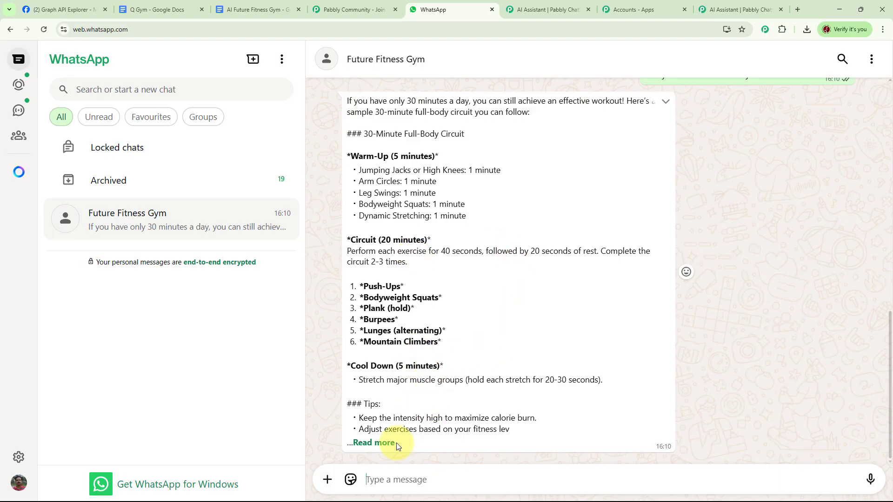
click(374, 442)
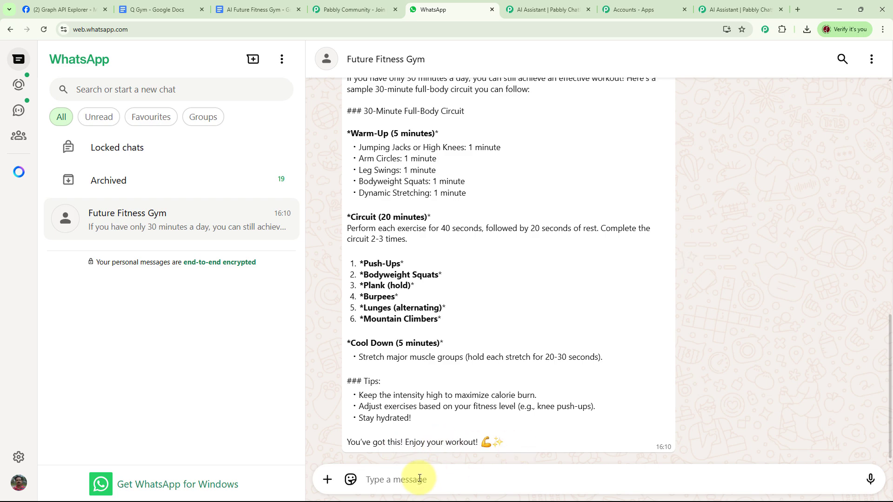
Send "I want to give feedback" to the Future Fitness Gym chat.
text(I want to give feedback)
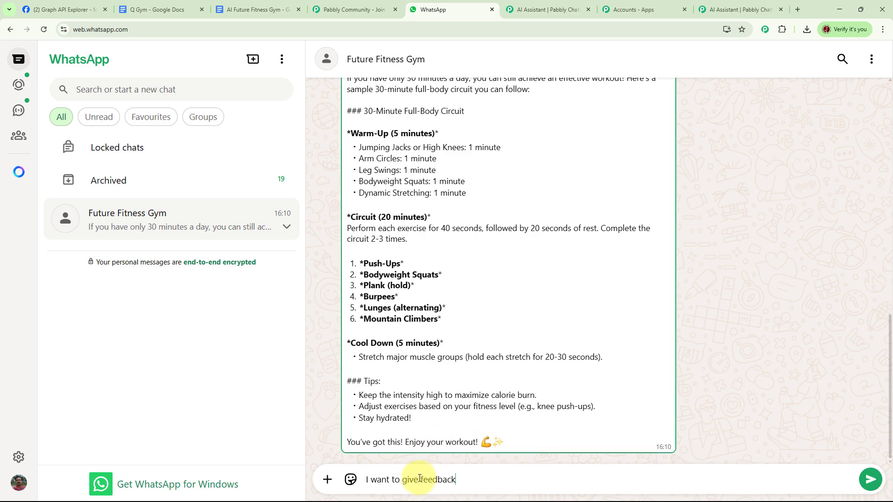
key(Return)
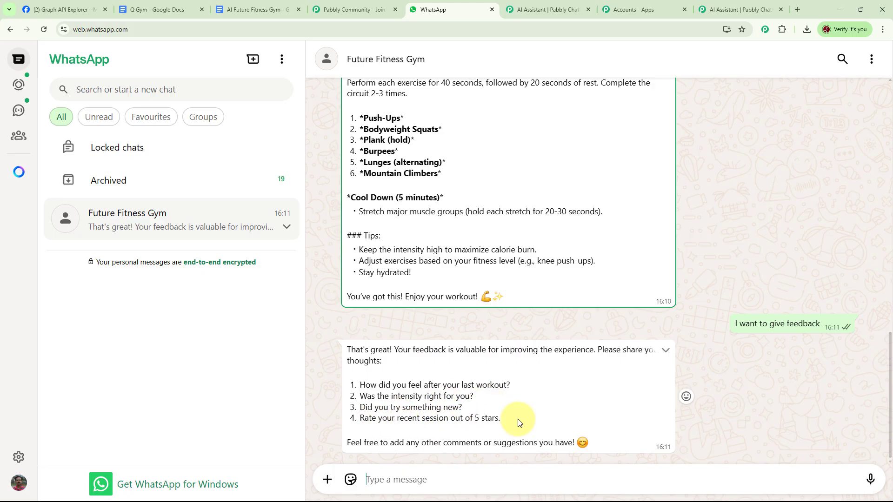
Reply to the feedback questions in the Future Fitness Gym chat with "Highly satisfied." and "Rating 4 out of 5" on separate lines.
click(436, 480)
text(Highly satisfied. Rating 4 out of 5)
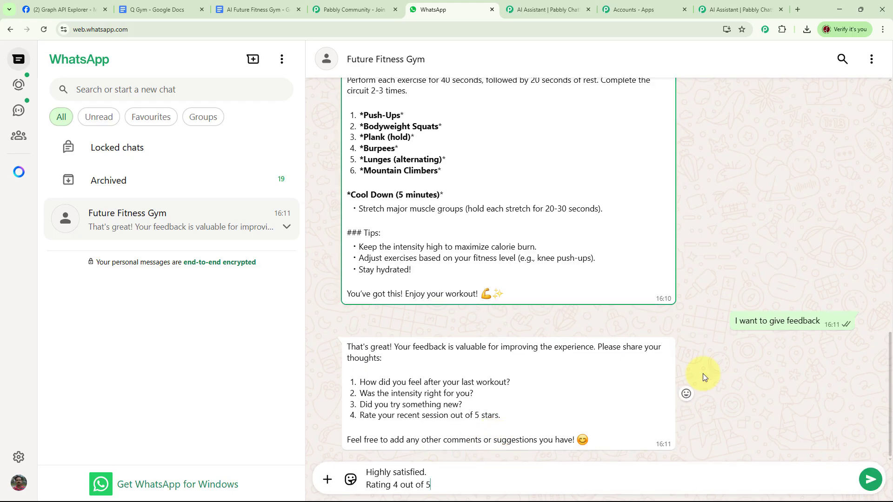
key(Return)
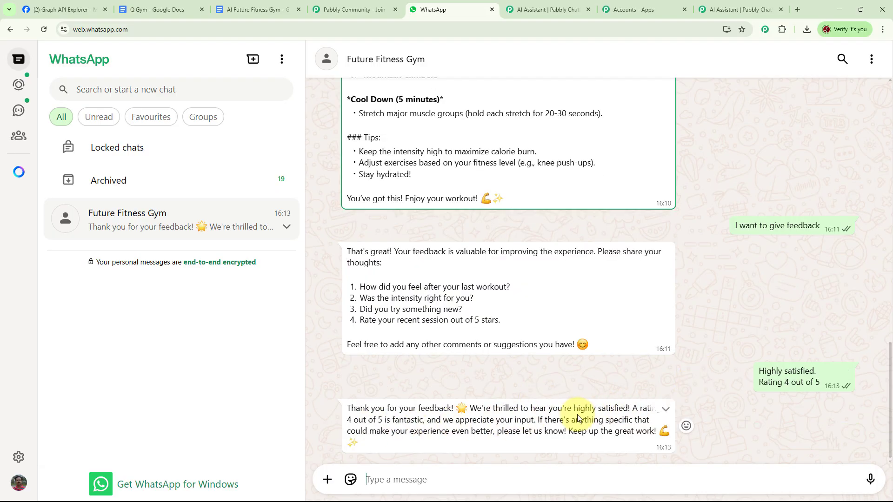
Send "Did you use any new equipment?" to the Future Fitness Gym chat.
scroll(694, 404, up, 1)
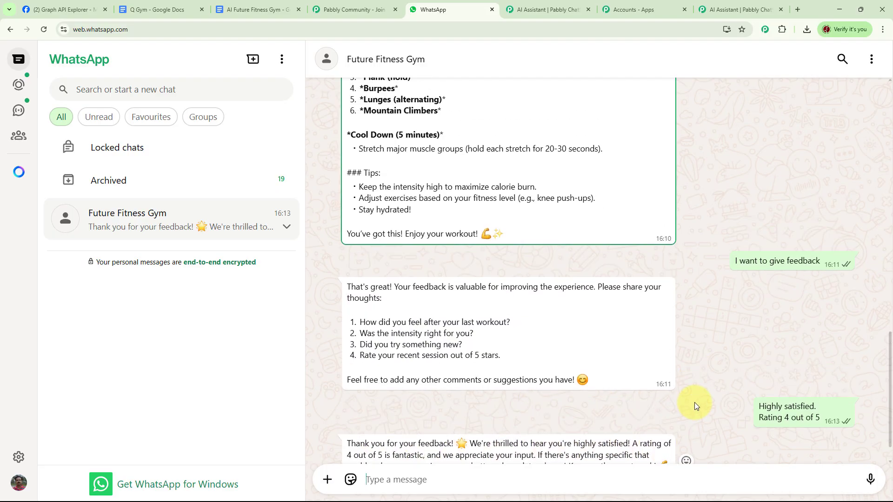
scroll(694, 403, up, 4)
text(Did you use any new equipment?)
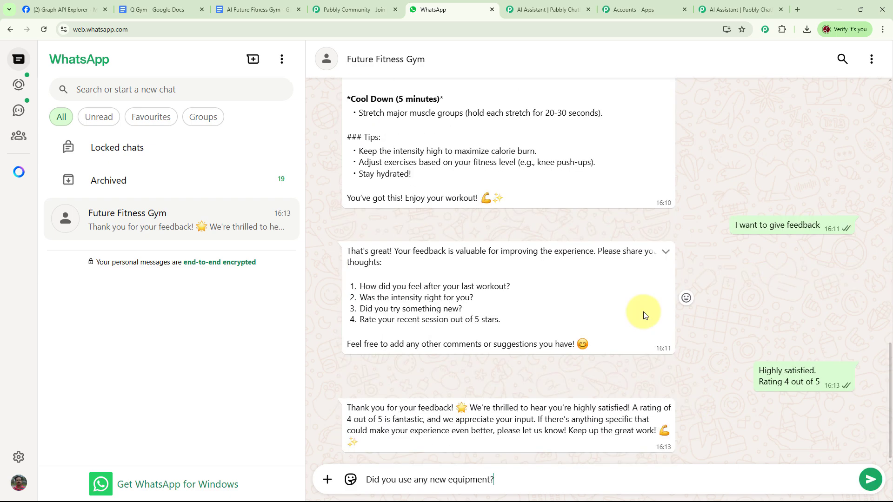
key(Return)
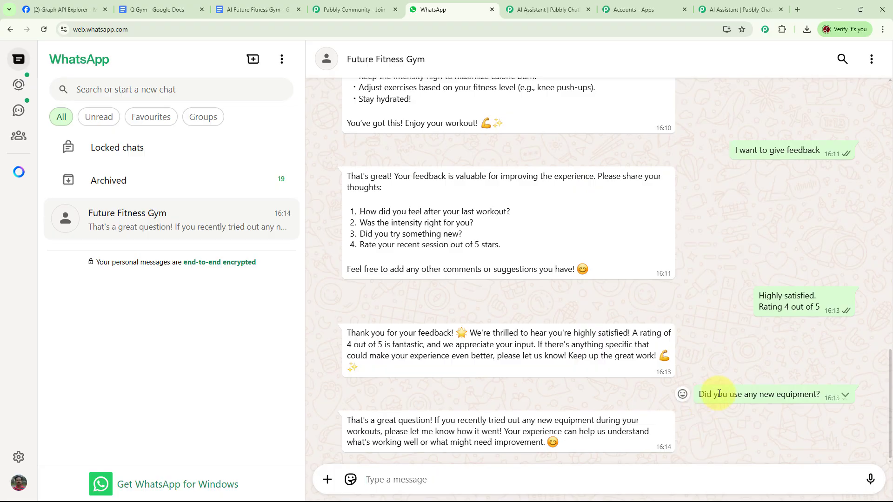
Review the Future Fitness Gym conversation back to its first message about the fat loss workout split.
scroll(719, 394, up, 8)
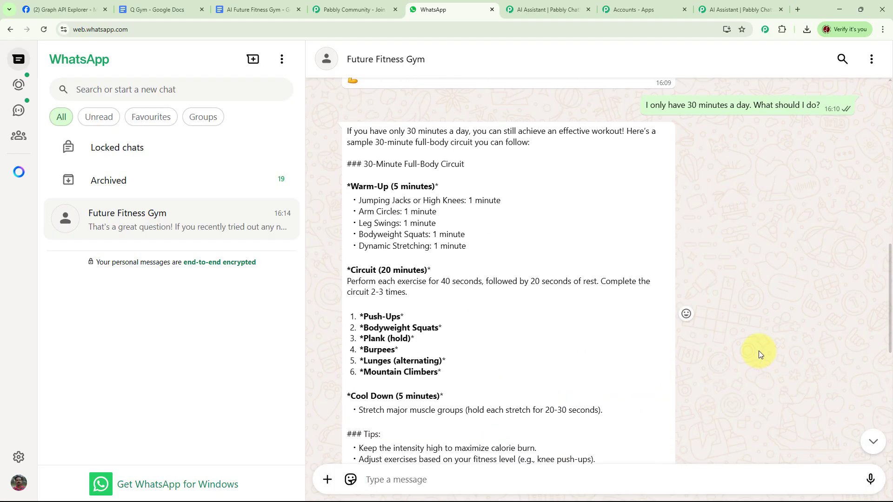
scroll(758, 351, down, 1)
scroll(819, 292, up, 6)
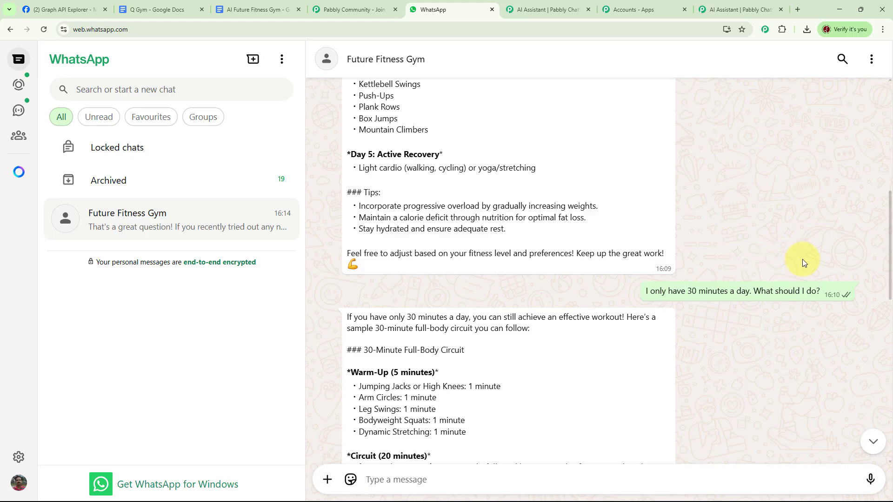
scroll(801, 258, up, 8)
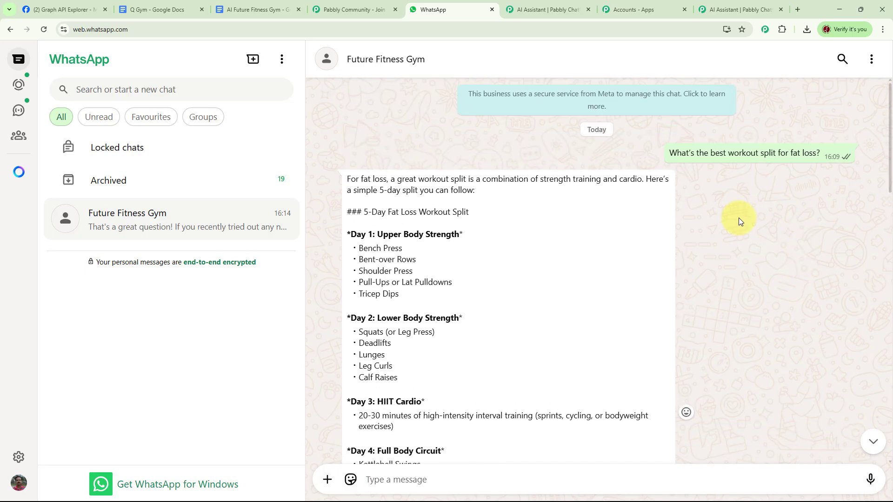
Switch to Pabbly Chatflow and open its dashboard.
click(726, 8)
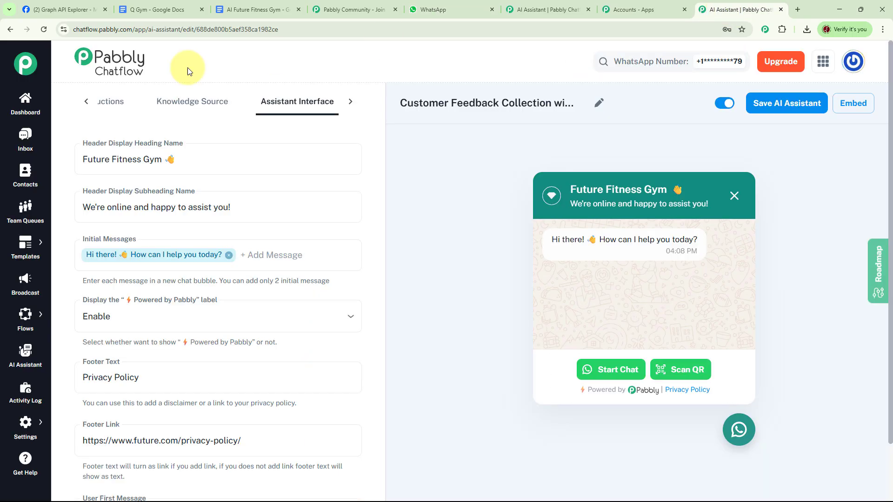
click(25, 103)
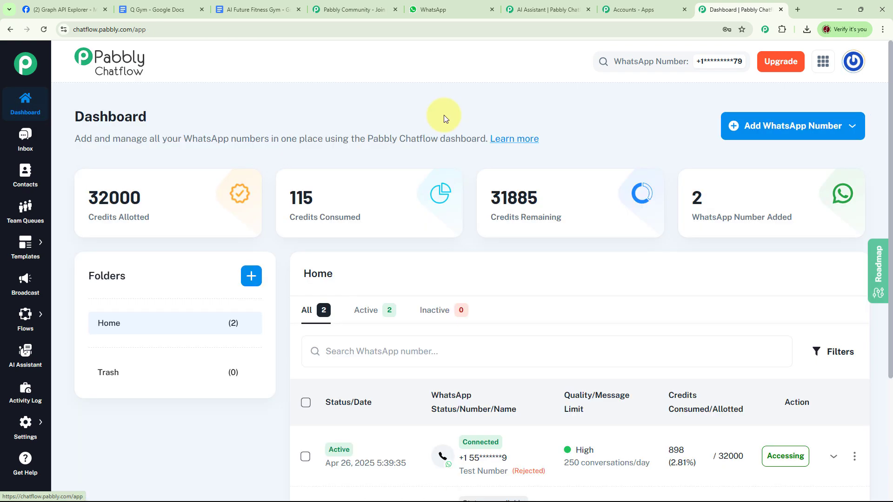